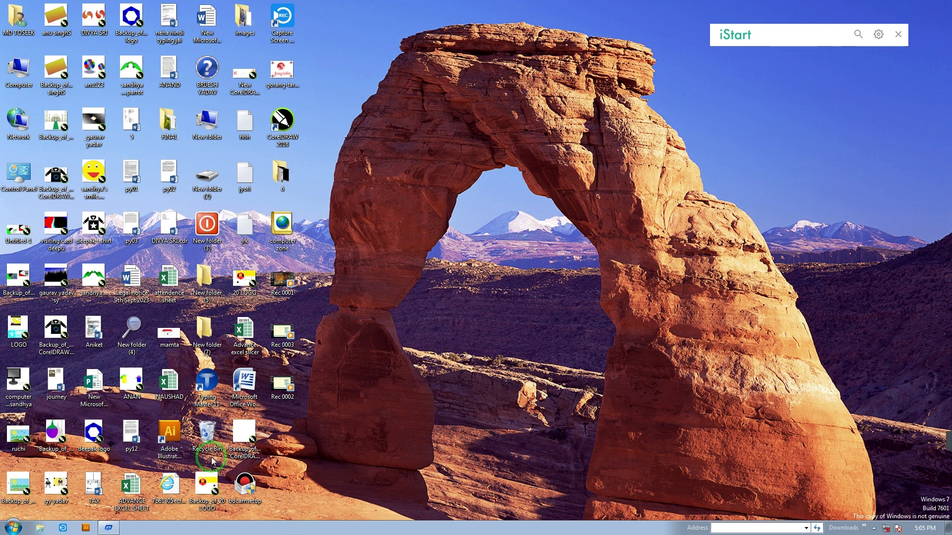
Dismiss the desktop context menu and open the Start menu's program list
right_click(381, 210)
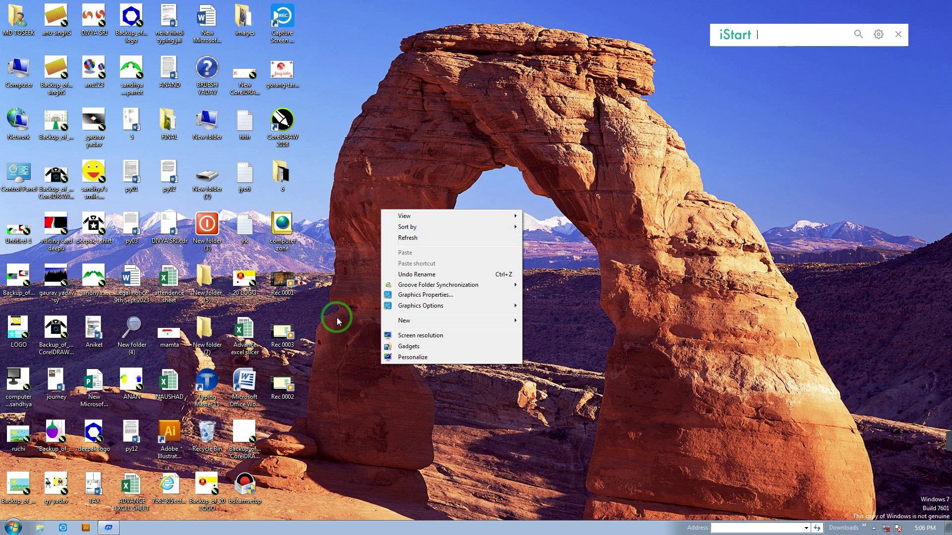
left_click(348, 293)
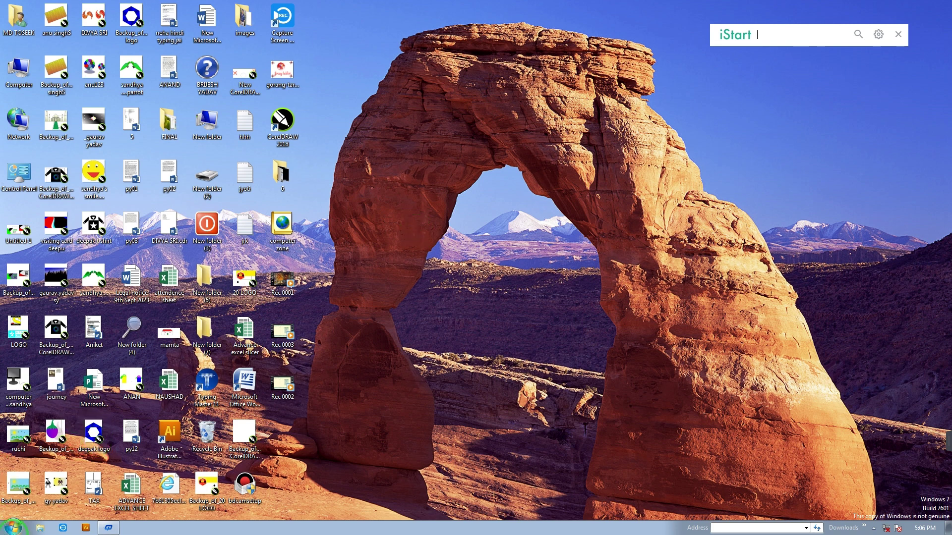
left_click(13, 527)
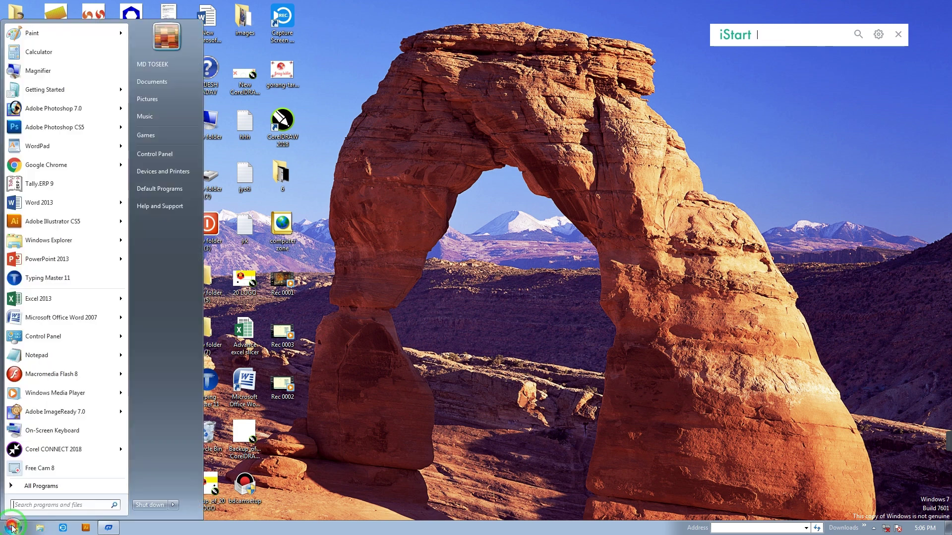
Launch Tally.ERP 9 from the Start menu
left_click(28, 184)
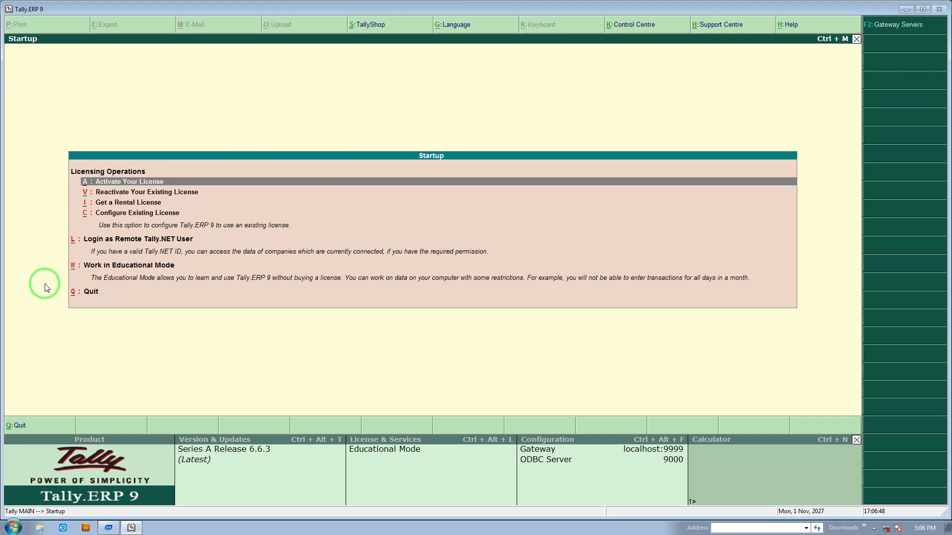
Start Tally.ERP 9 in Educational Mode and skip the company login
left_click(94, 270)
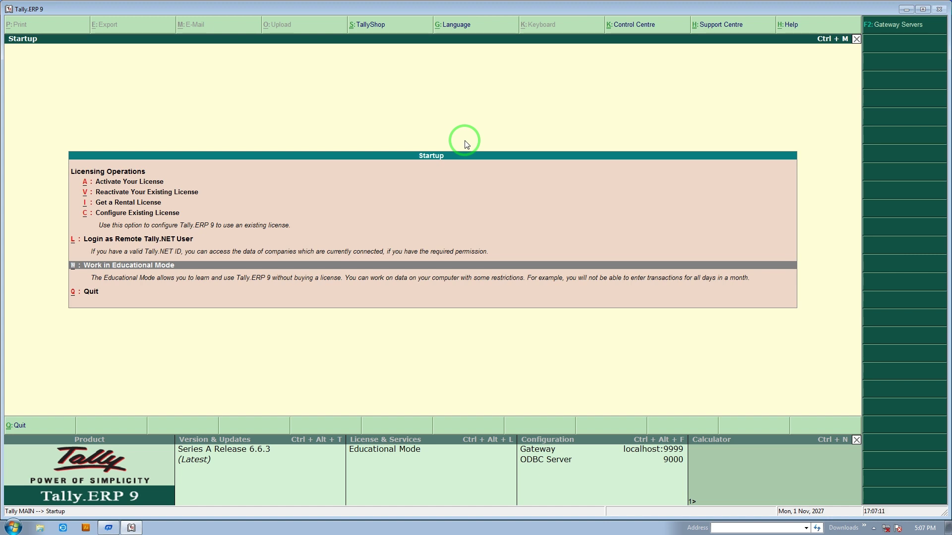
key("Return")
key("Escape")
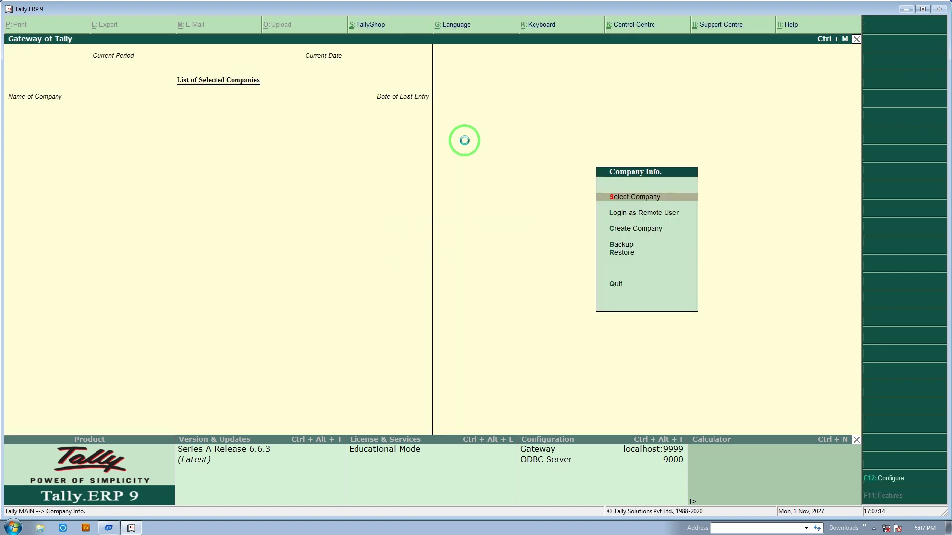
Load Nds Computer Institute (1-4-2023 to 31-3-2024), filtering the company list with 'Nds'
key("Return")
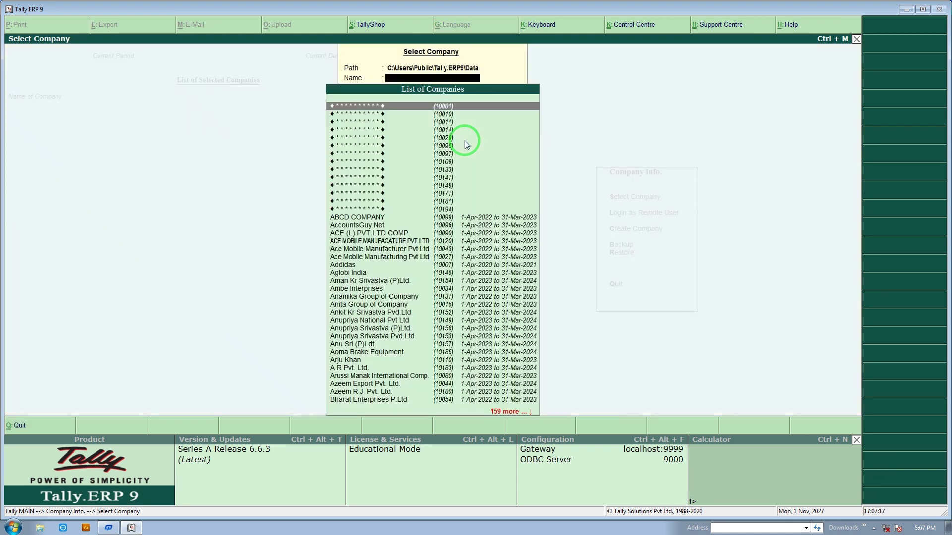
type("Nds")
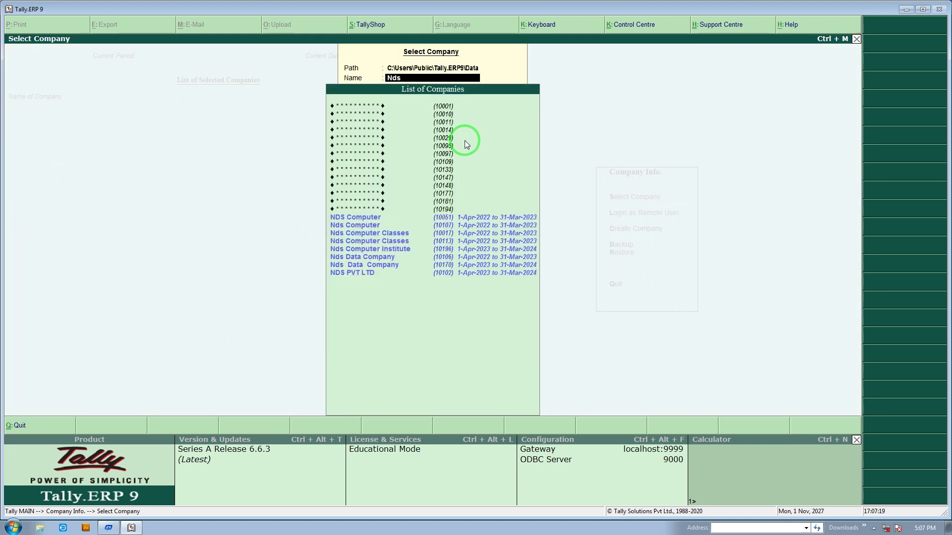
key("Down")
key("Down")
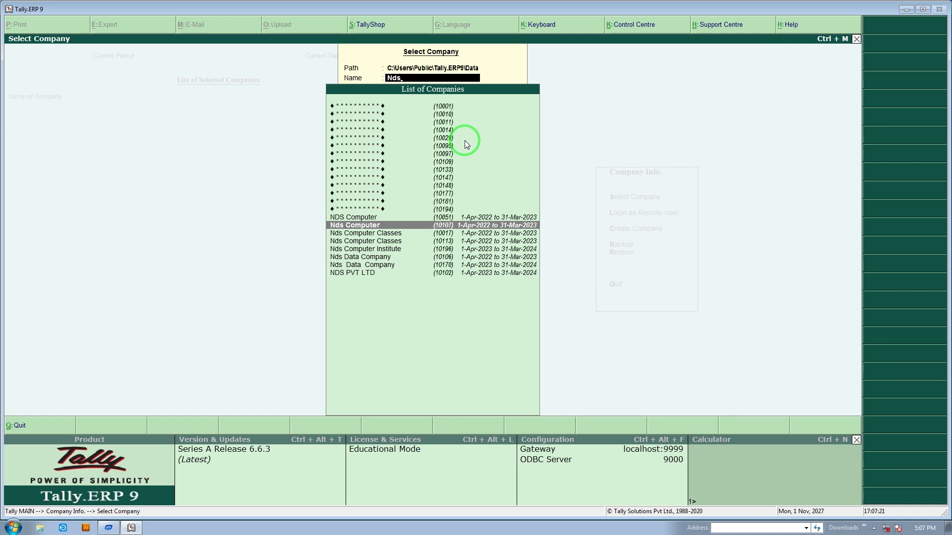
key("Up")
key("Down")
key("Down")
key("Down")
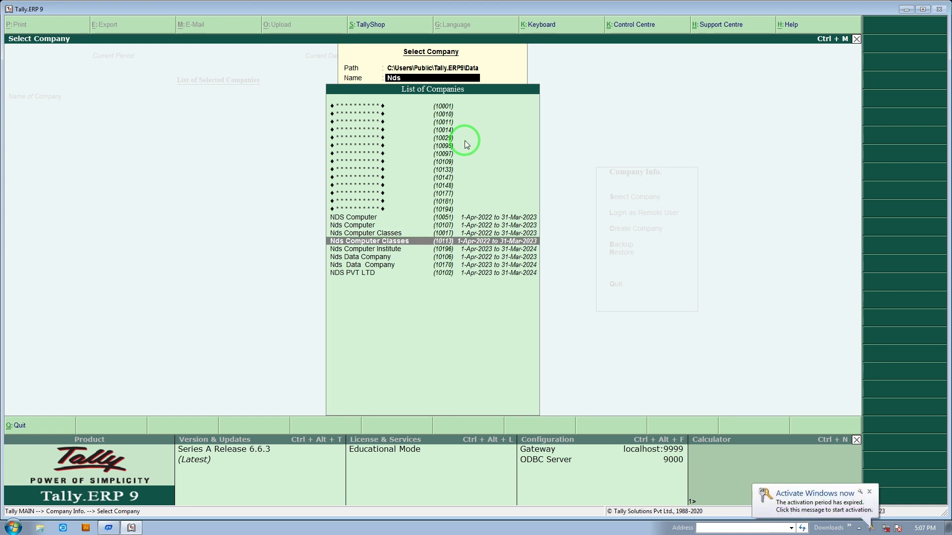
key("Down")
key("Return")
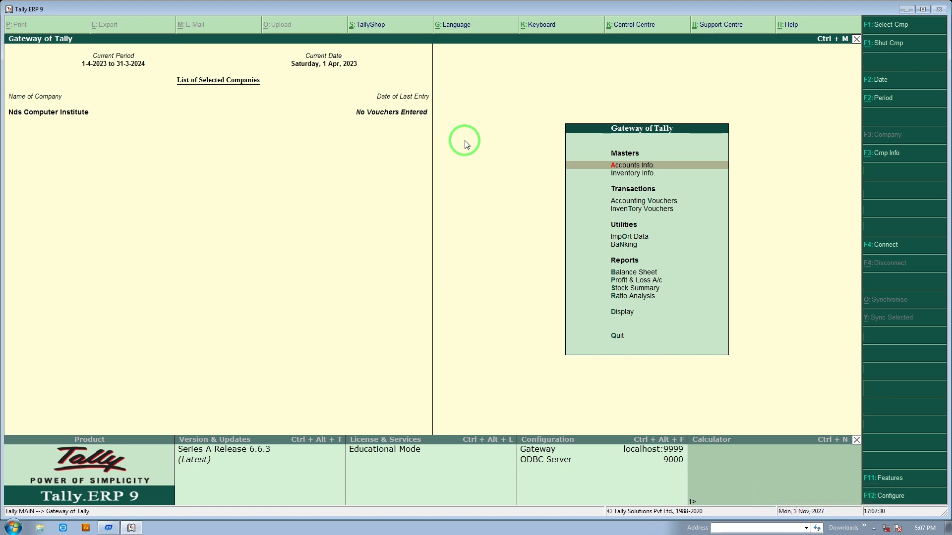
Open the Ledgers menu under Accounts Info. in Gateway of Tally
key("Return")
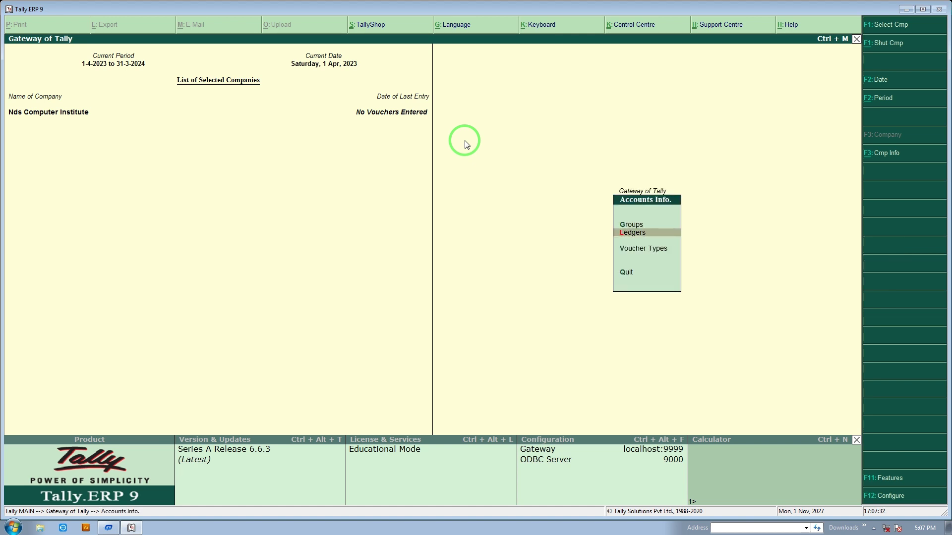
key("Escape")
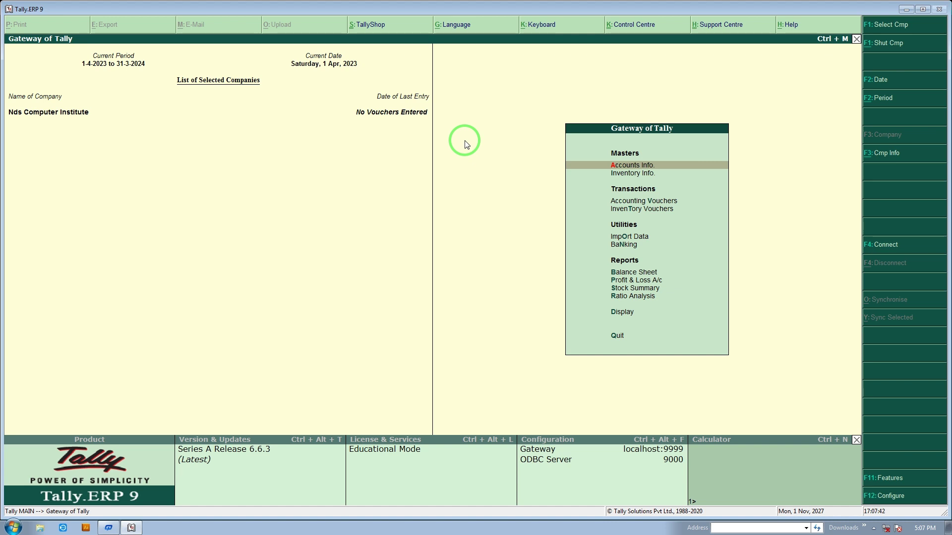
key("Return")
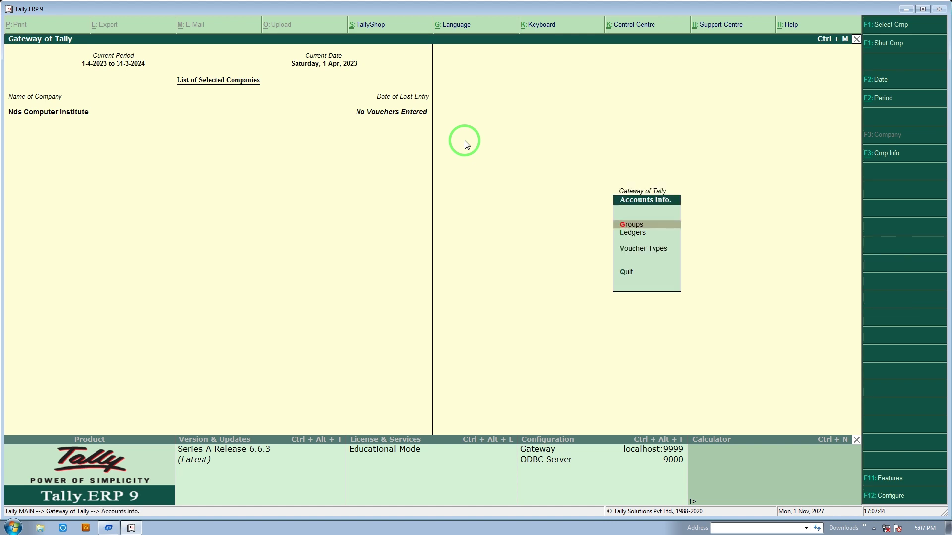
key("Down")
key("Return")
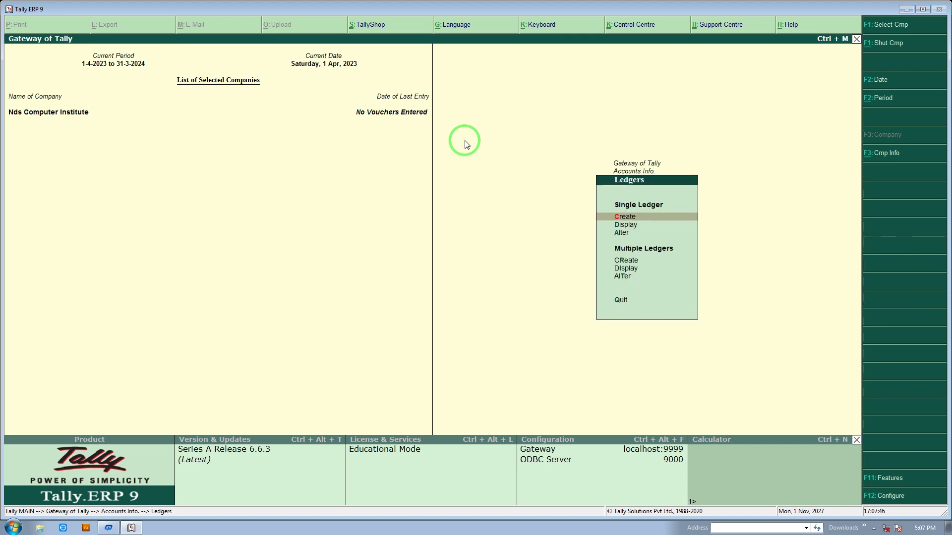
Start a Single Ledger Create form, then press Esc to leave it
key("Down")
key("Down")
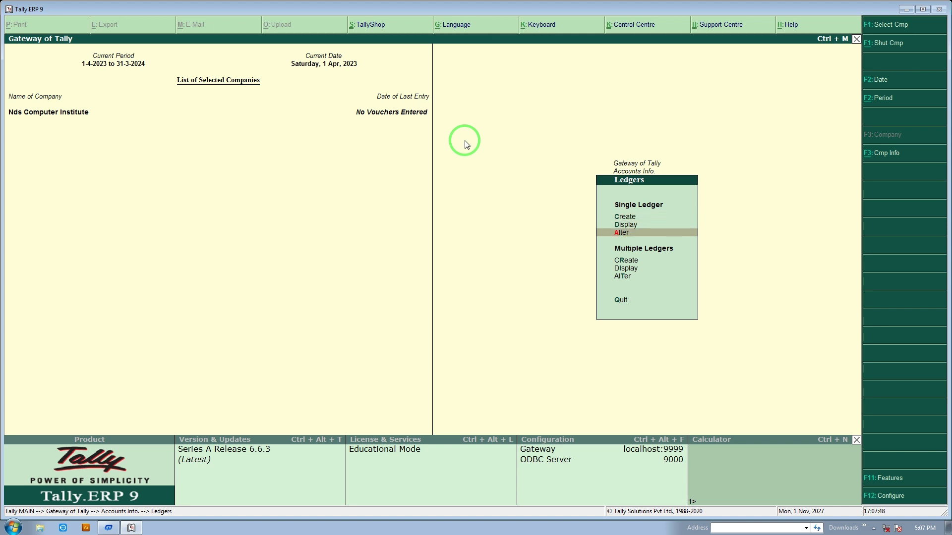
key("Down")
key("Down")
key("Up")
key("Up")
key("Up")
key("Up")
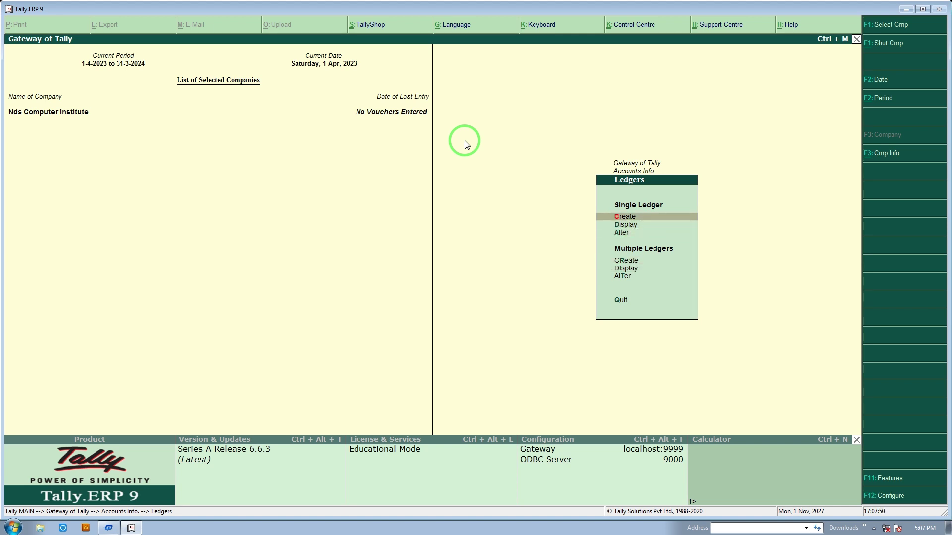
key("Down")
key("Down")
key("Down")
key("Down")
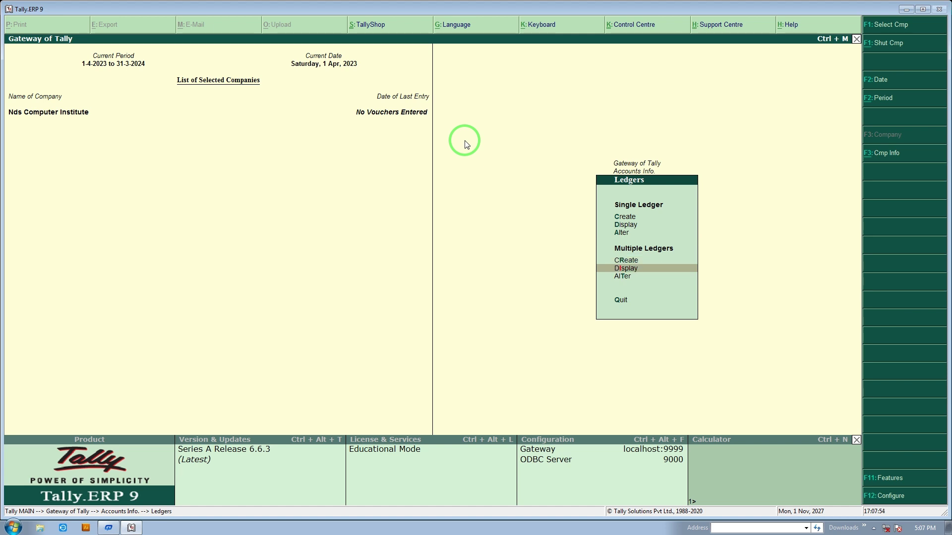
key("Up")
key("Up")
key("Up")
key("Up")
key("Return")
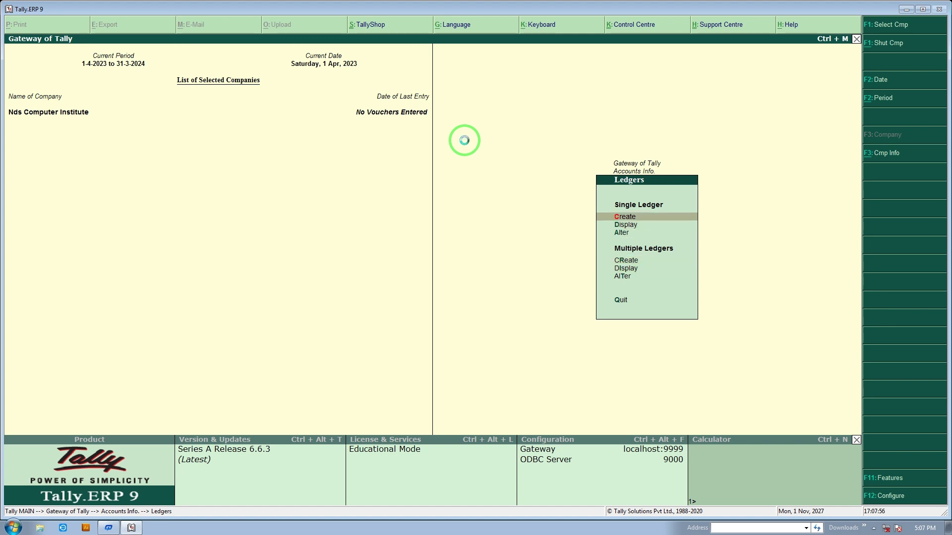
key("Escape")
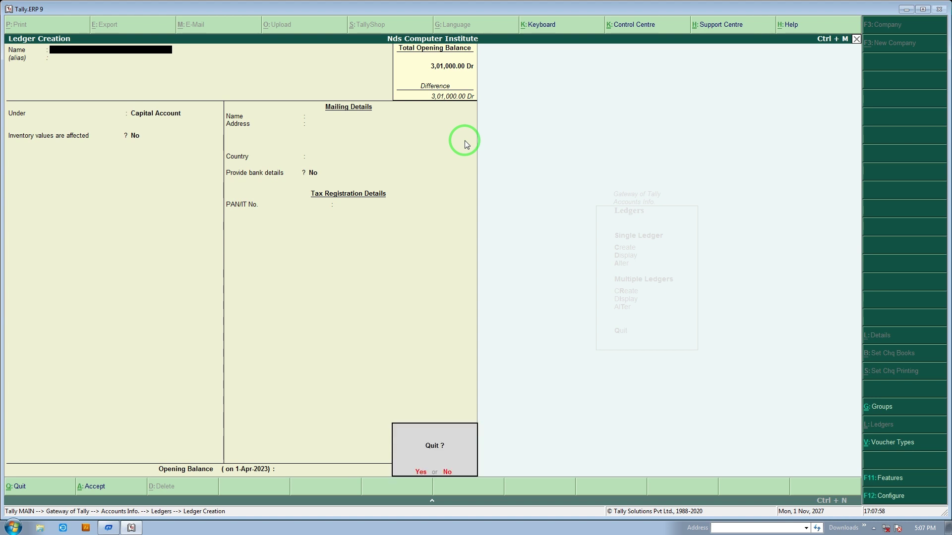
Quit ledger creation and review the List of Ledgers: only Cash and Profit & Loss A/c
key("Return")
key("Down")
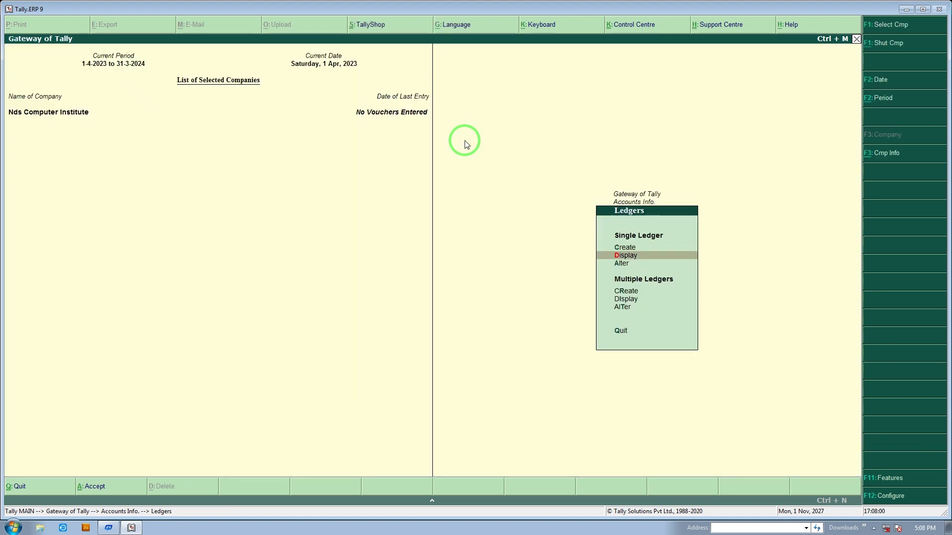
key("Return")
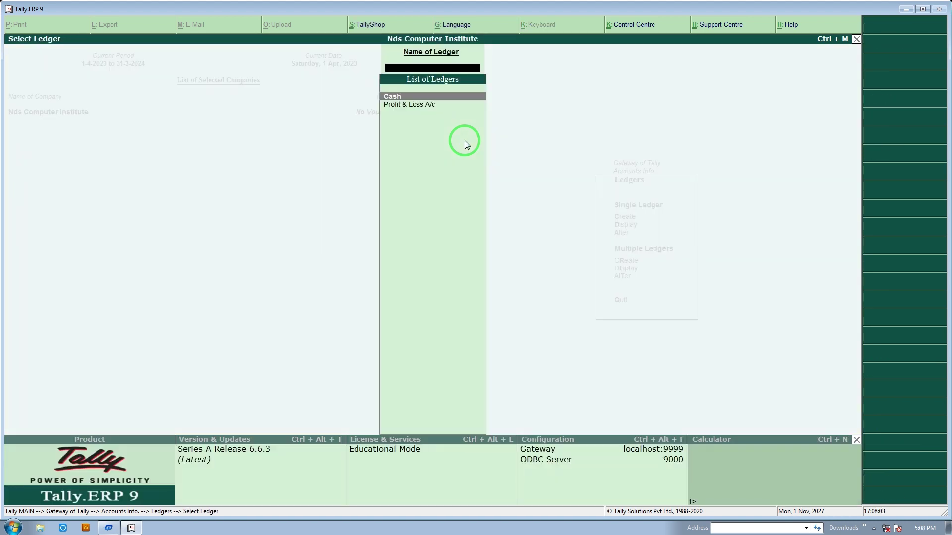
key("Down")
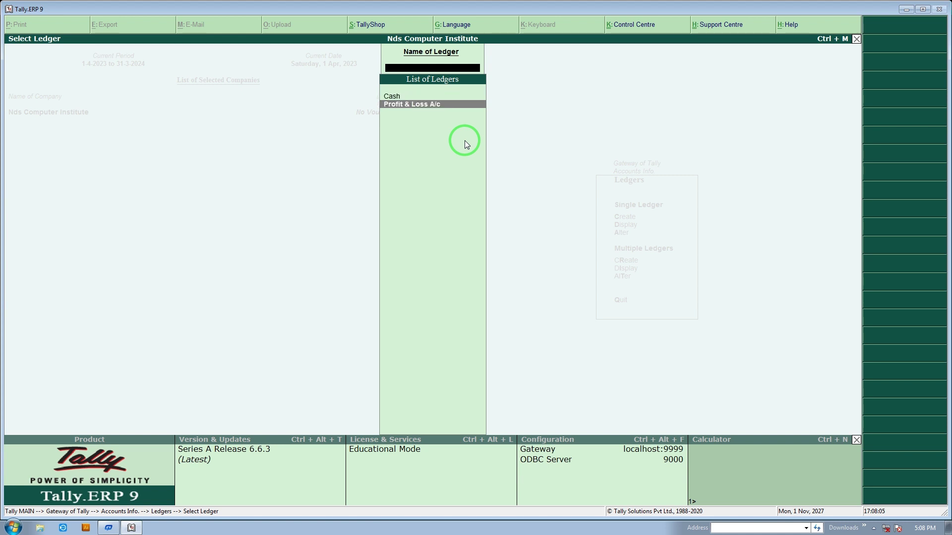
key("Up")
key("Down")
key("Escape")
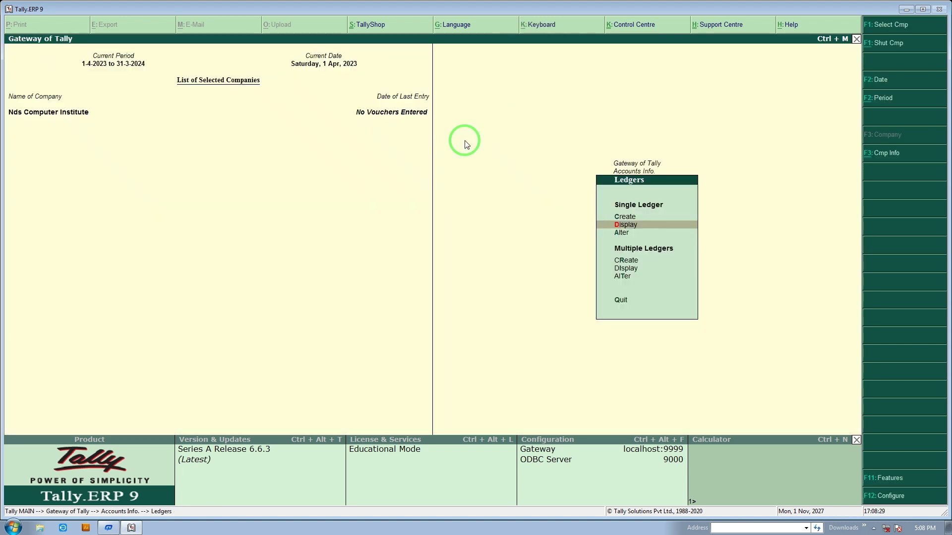
Choose Create from the ledger options to begin a new ledger
key("Down")
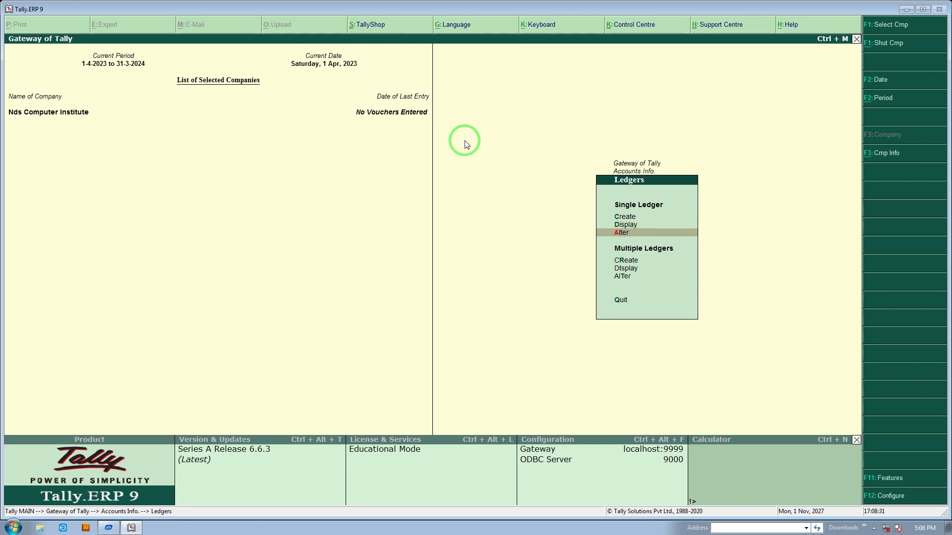
key("Up")
key("Up")
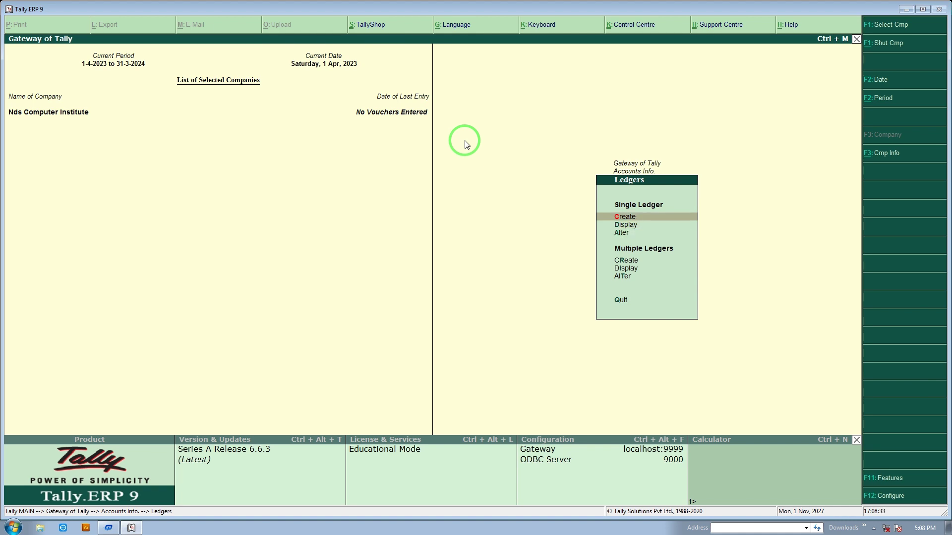
key("Return")
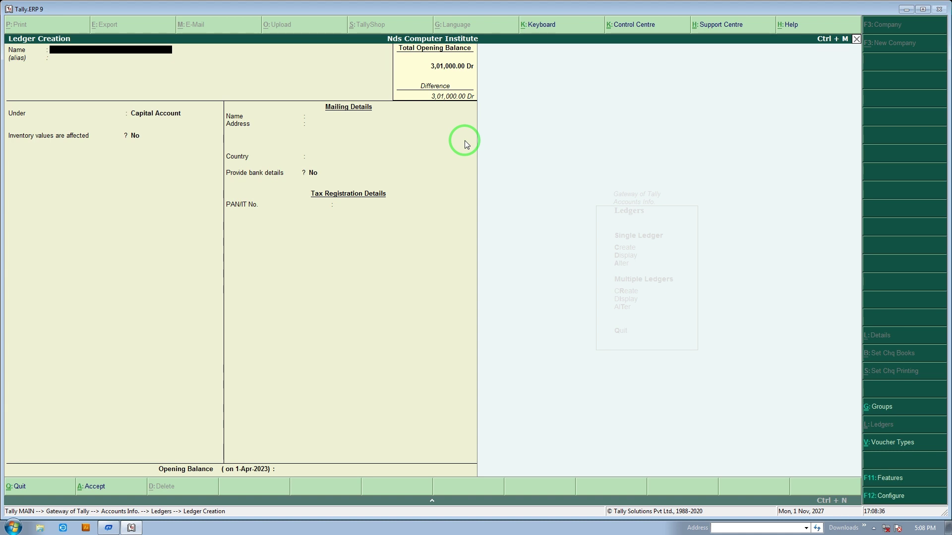
Name the new ledger 'Sale A/c' and browse the group list
type("Sales")
type("/c")
key("Return")
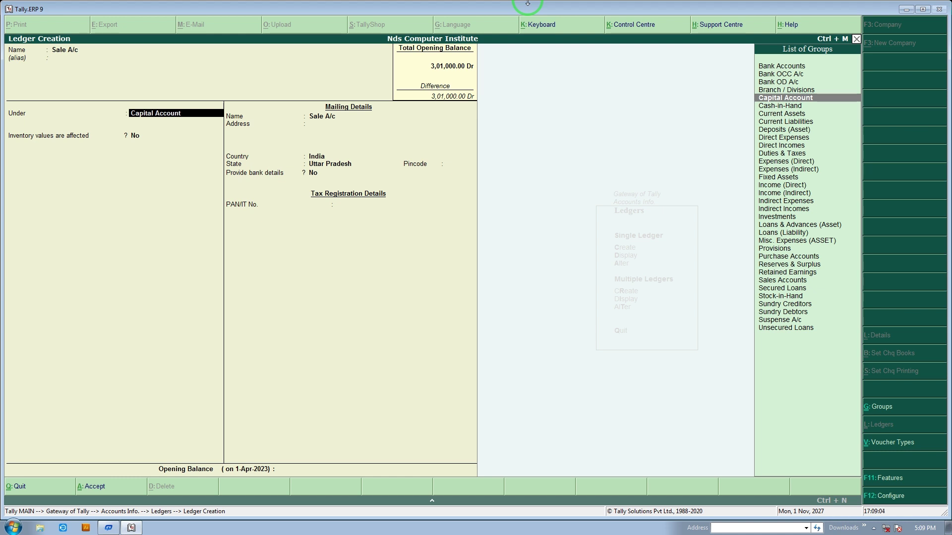
key("Down")
key("Down")
key("Down")
key("Down")
key("Down")
key("Down")
key("Down")
key("Down")
key("Down")
key("Down")
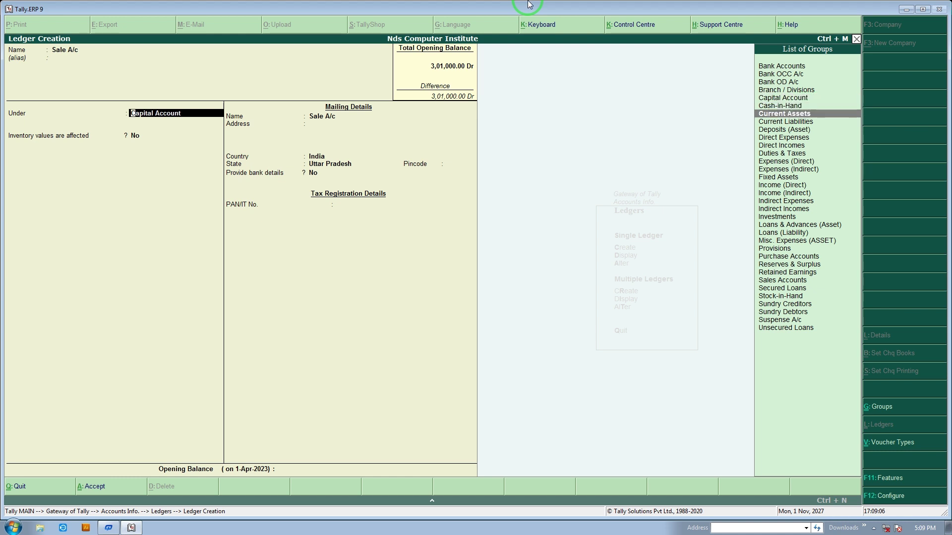
key("Down")
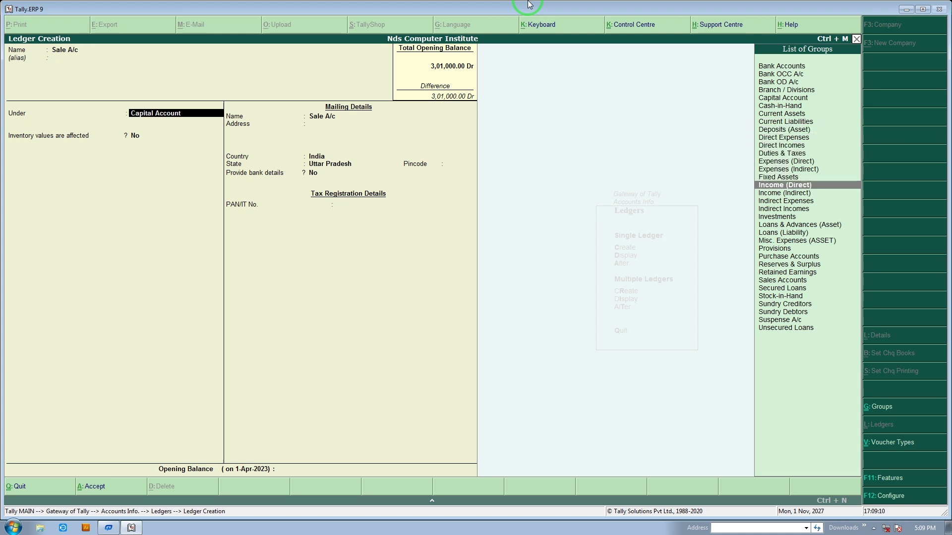
Replace Capital Account with Sales Accounts as the ledger's group
type("s")
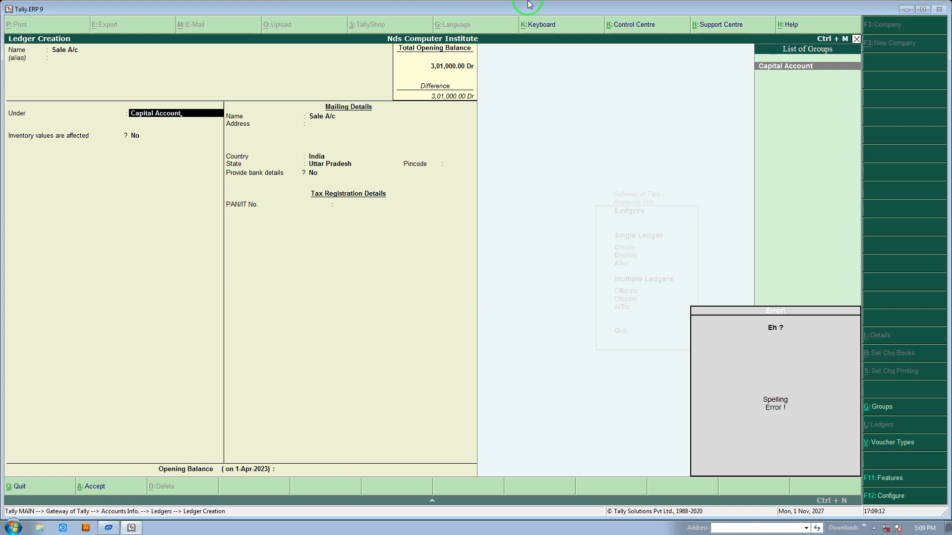
key("Escape")
key("BackSpace")
key("BackSpace")
key("BackSpace")
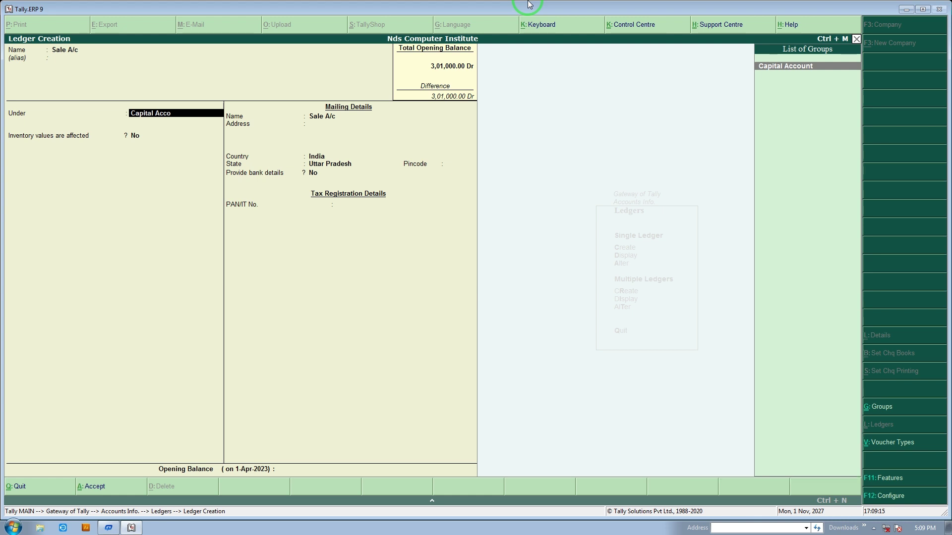
key("BackSpace")
key("BackSpace")
key("BackSpace")
key("BackSpace")
key("BackSpace")
key("BackSpace")
key("BackSpace")
key("BackSpace")
key("BackSpace")
key("BackSpace")
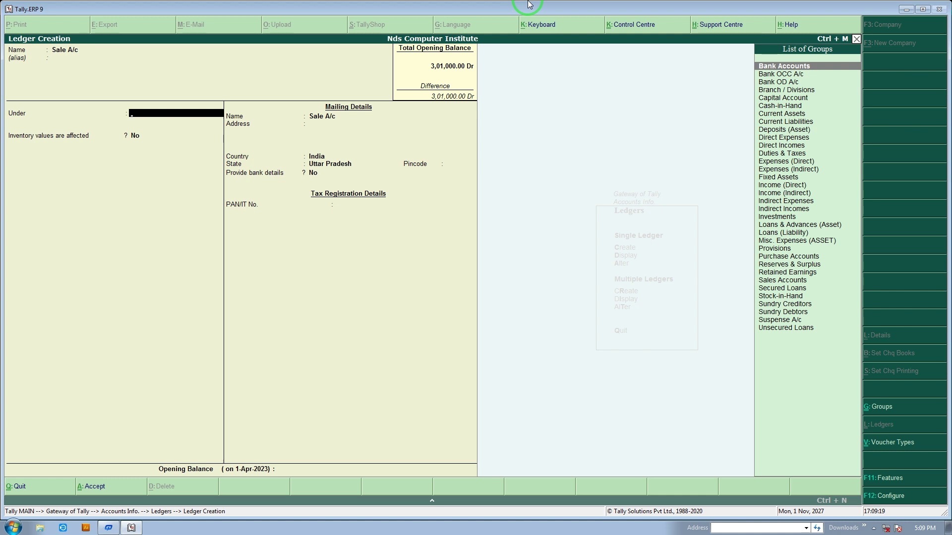
type("S")
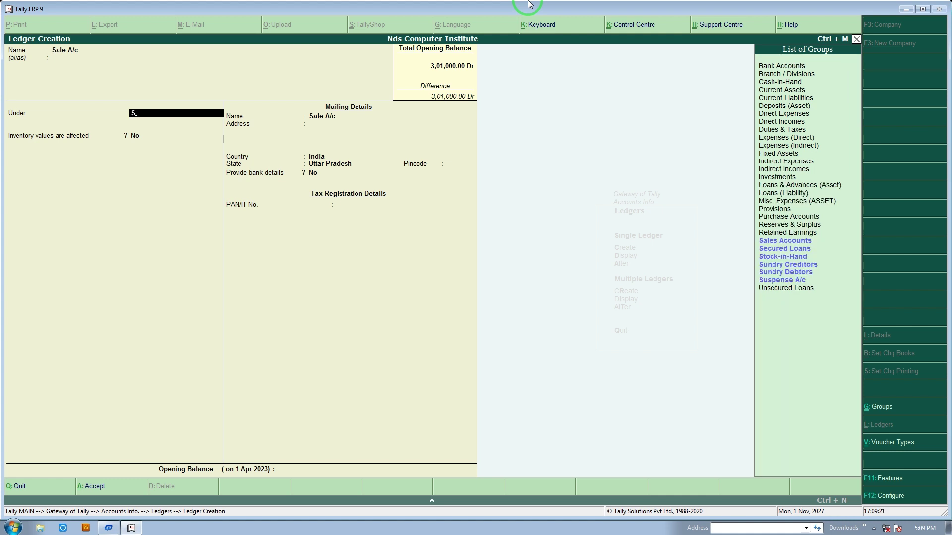
key("Down")
key("Down")
key("Up")
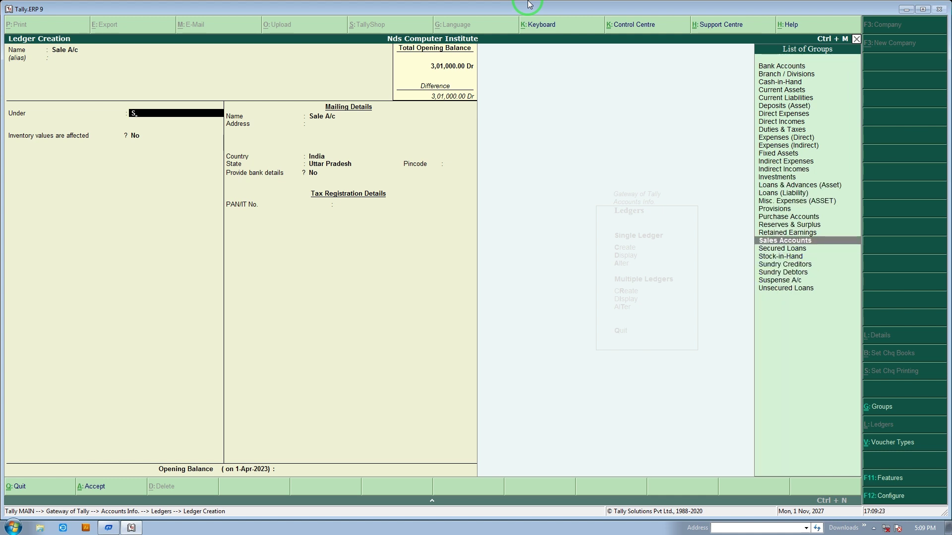
key("BackSpace")
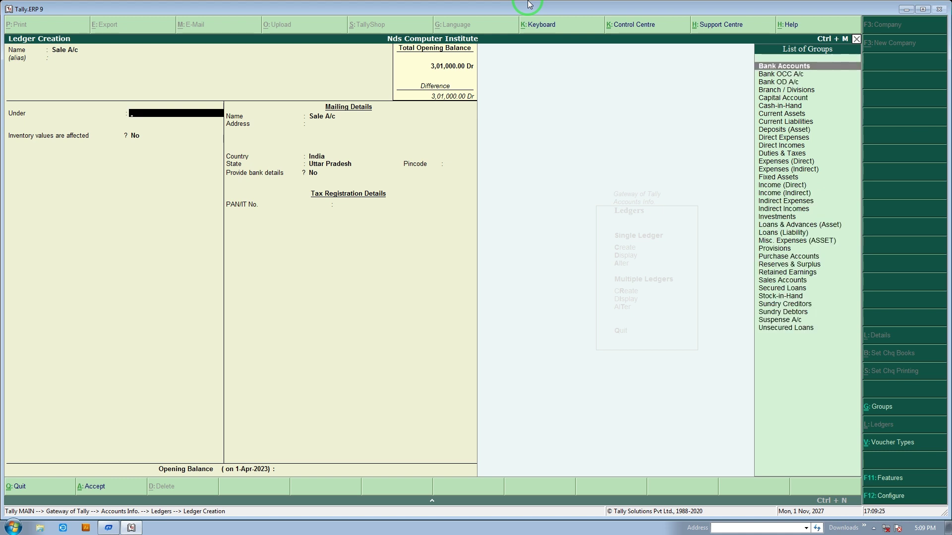
type("S")
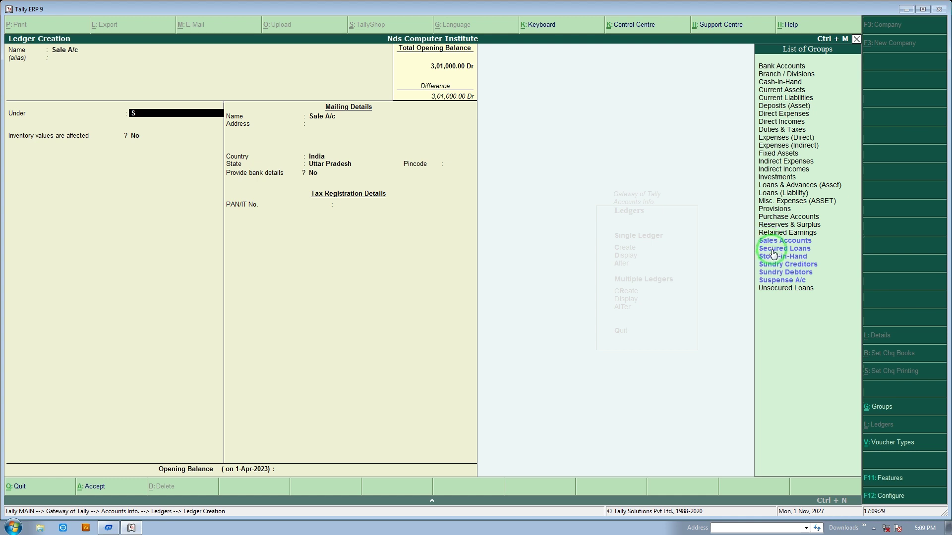
left_click(832, 242)
left_click(832, 242)
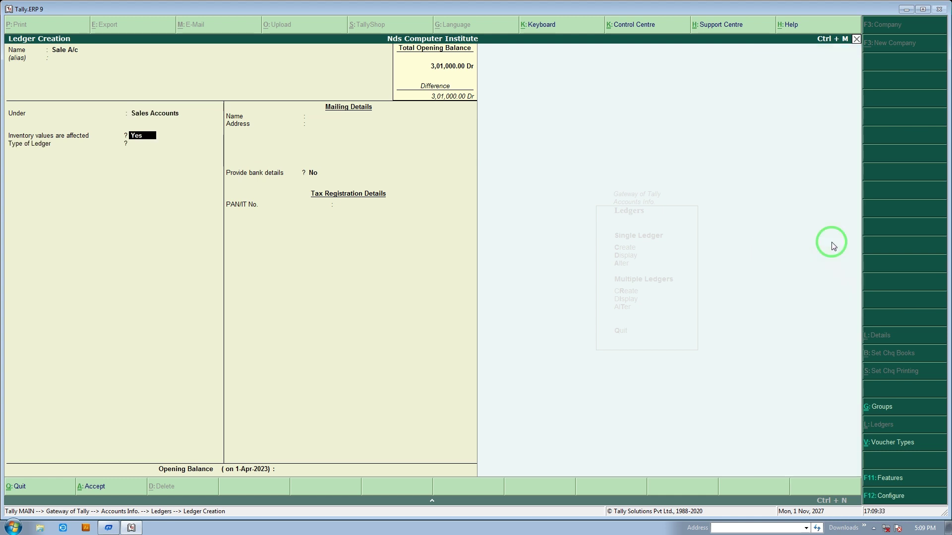
Set Type of Ledger to Not Applicable, skip the opening balance, and save Sale A/c
key("Return")
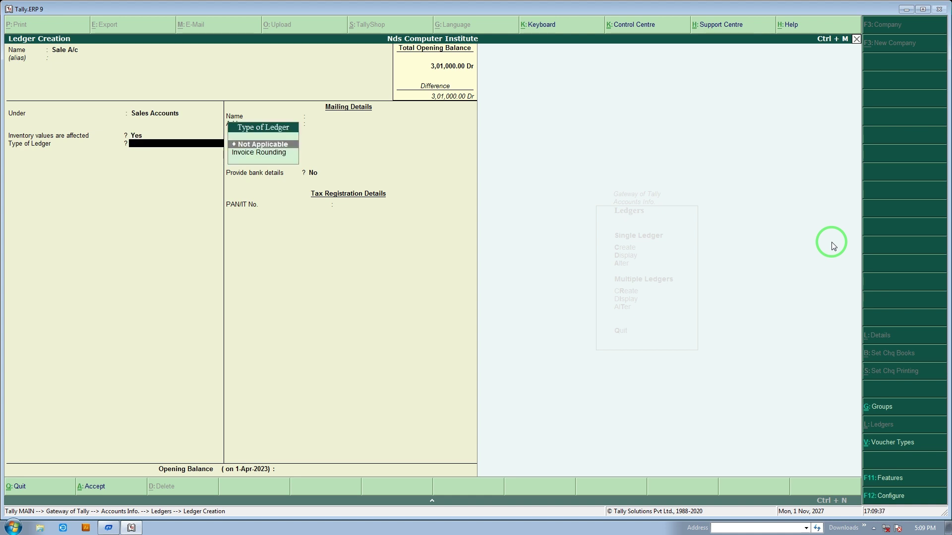
key("Down")
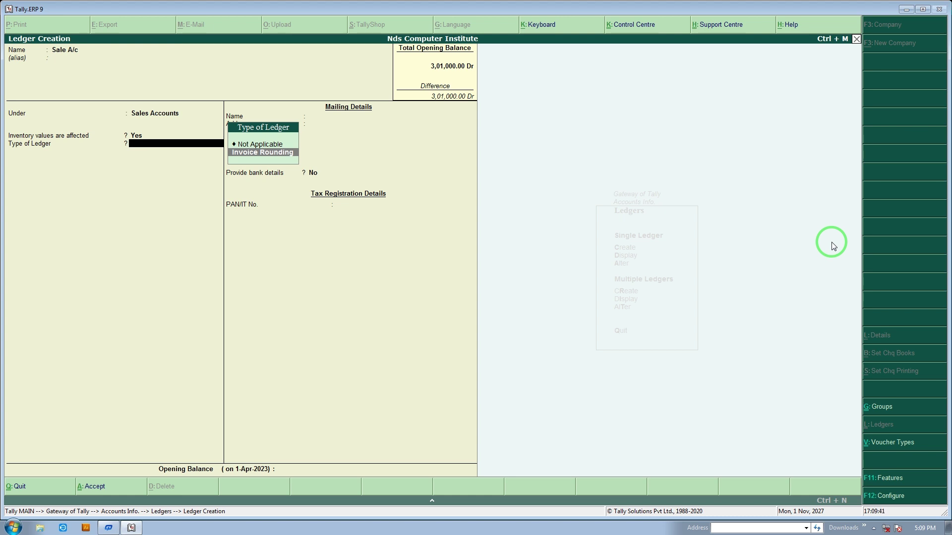
key("Up")
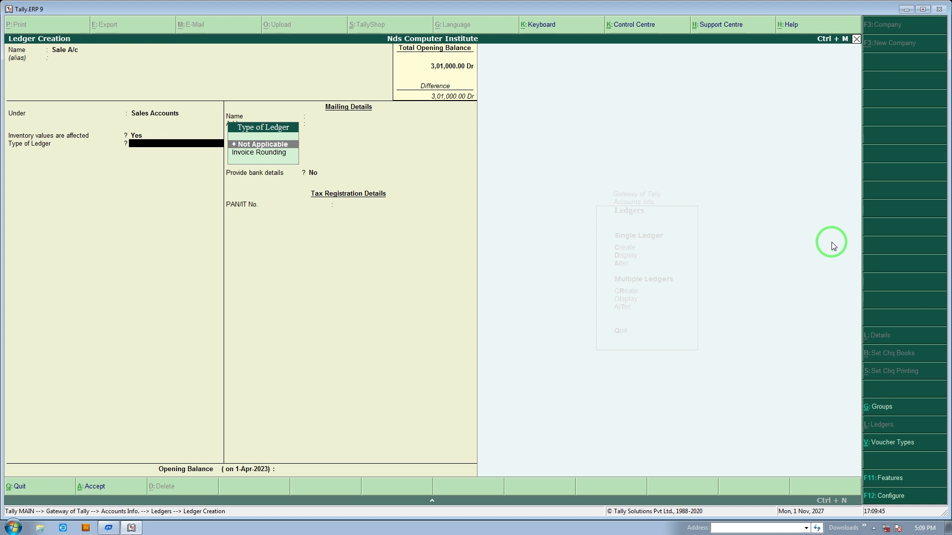
key("Return")
key("BackSpace")
key("Return")
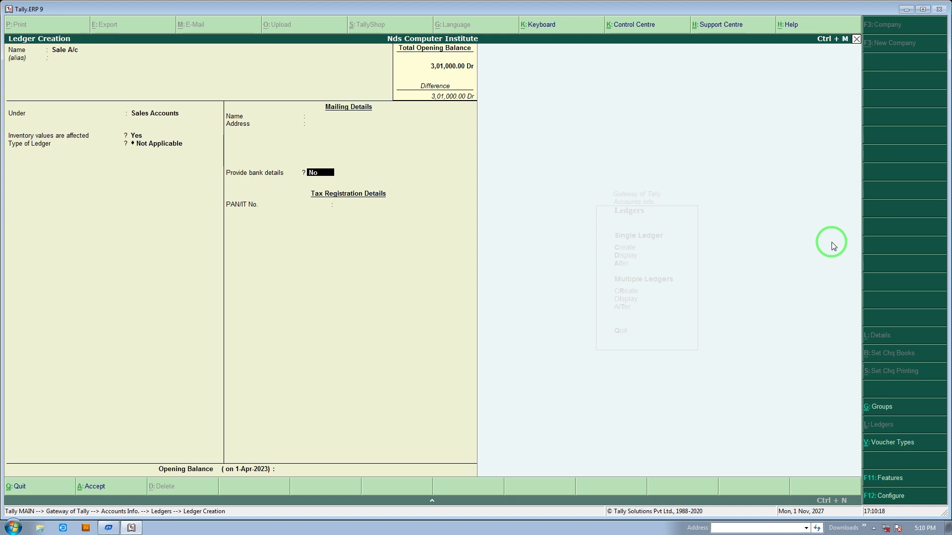
key("BackSpace")
key("Return")
key("Return")
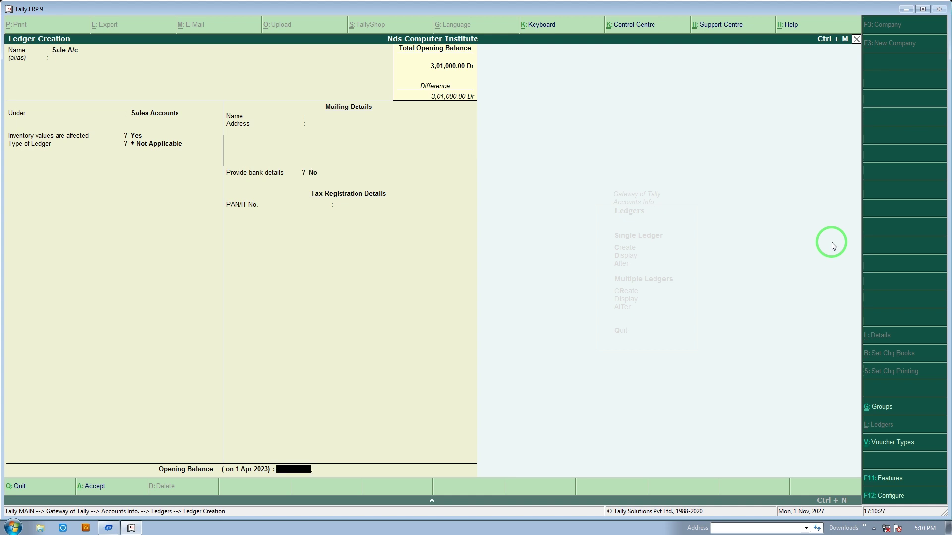
key("Return")
key("Return")
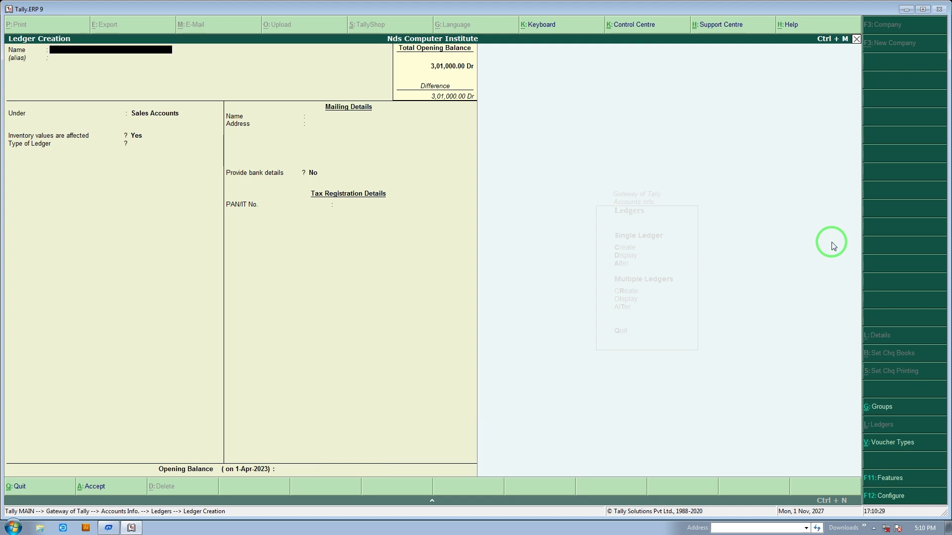
Name the new ledger 'Purchases A/c'
type("Purchases")
key("Return")
key("BackSpace")
type("a/c")
key("Return")
key("Return")
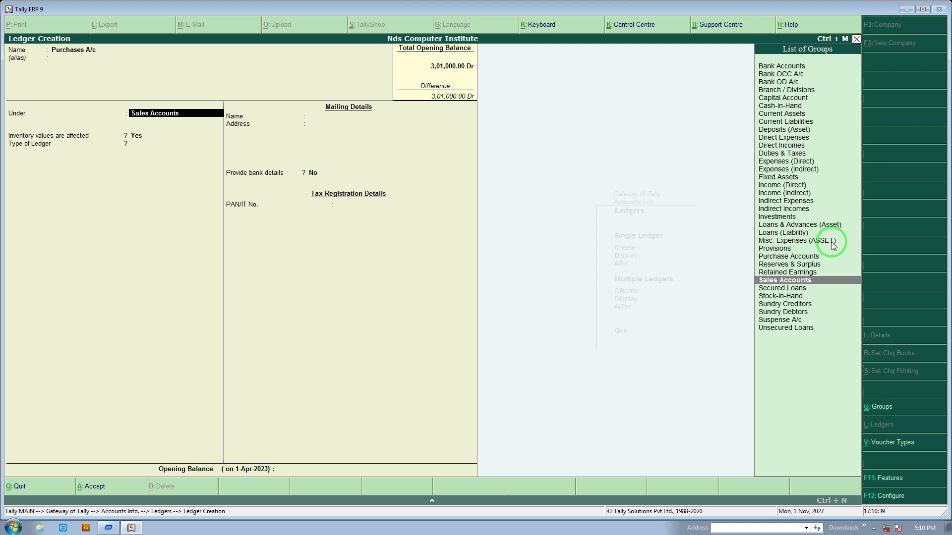
Place it under Purchase Accounts, keep Type Not Applicable, and reach the save prompt
type("P")
key("Down")
key("Down")
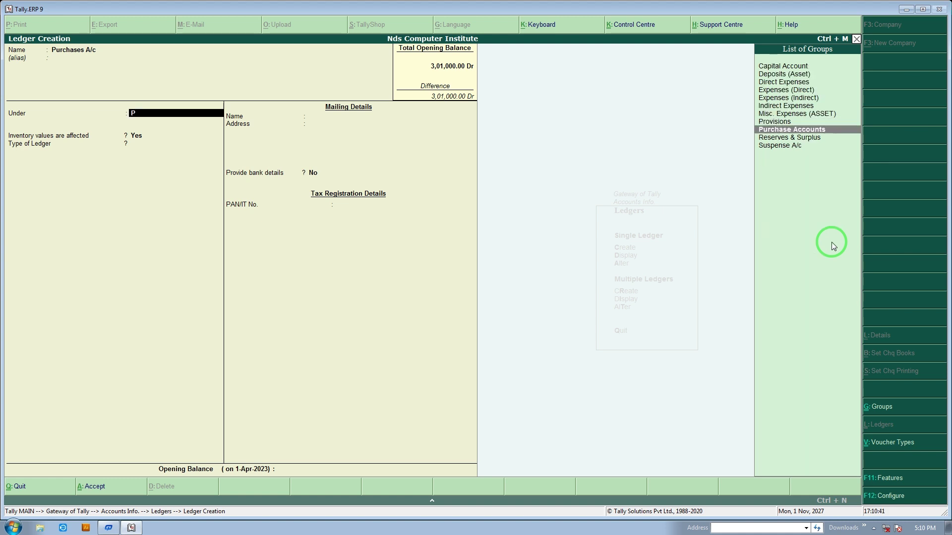
key("Return")
key("Return")
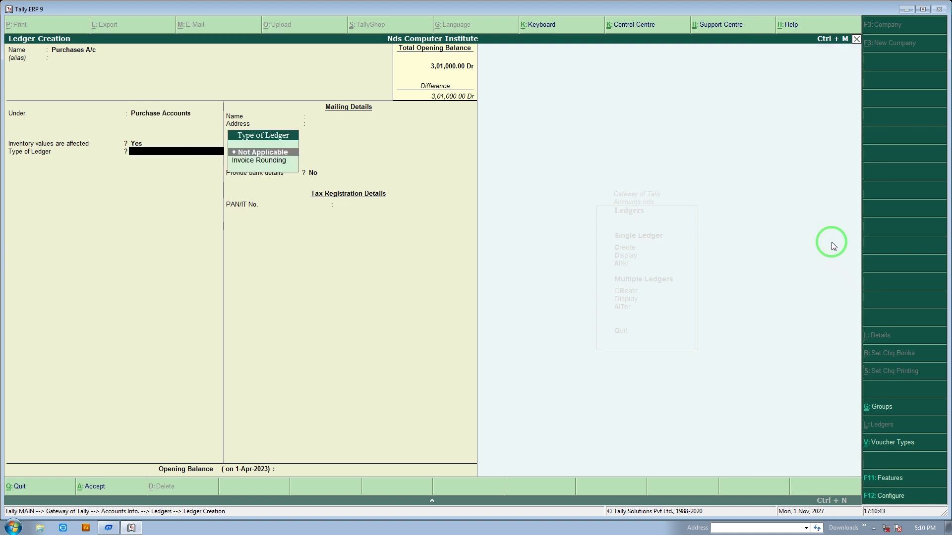
key("Return")
key("Return")
key("Return")
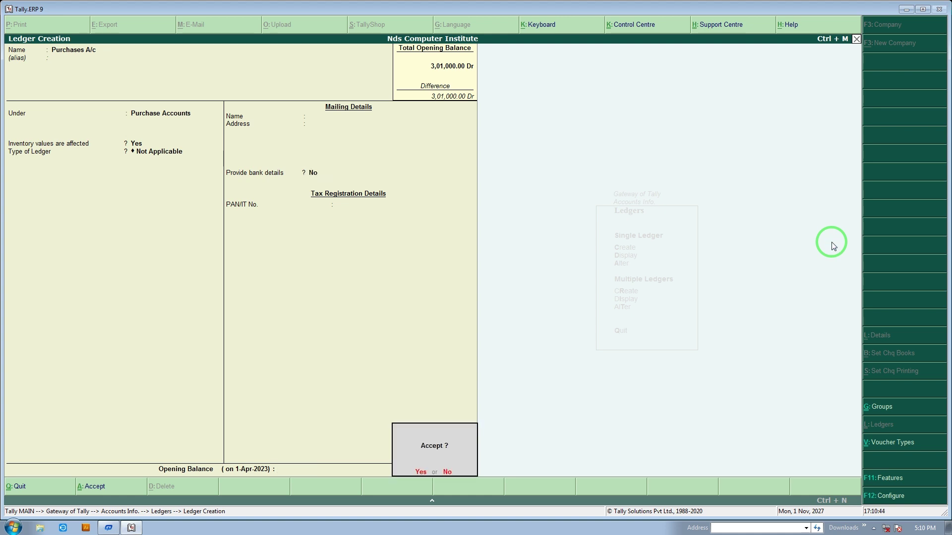
key("Return")
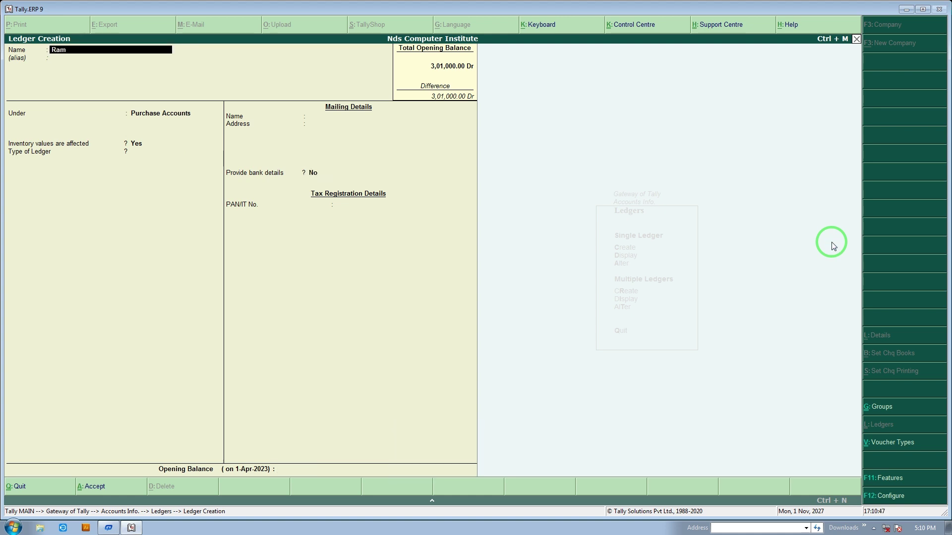
Name a new ledger 'Rama Group Co.' and set its group to Sundry Creditors
type("Rama Group Co.")
key("Return")
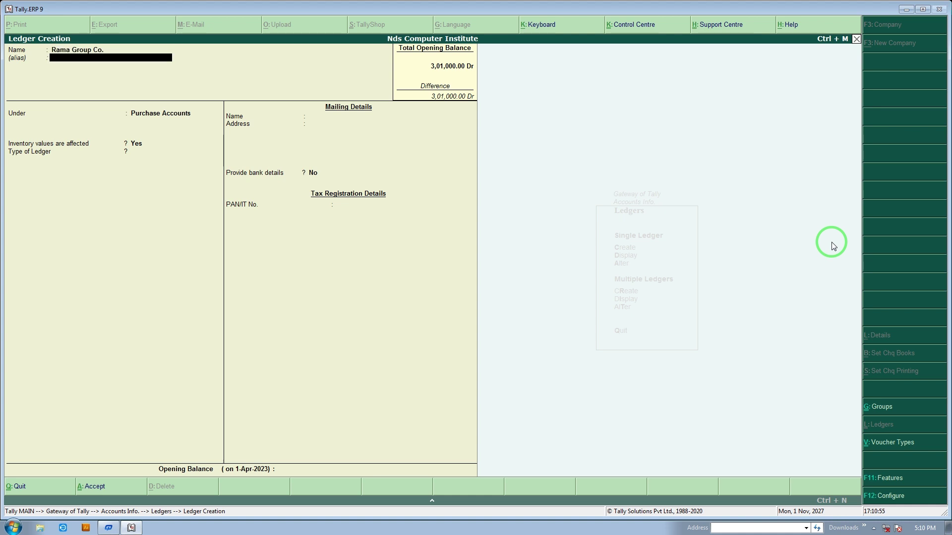
key("Return")
type("Su")
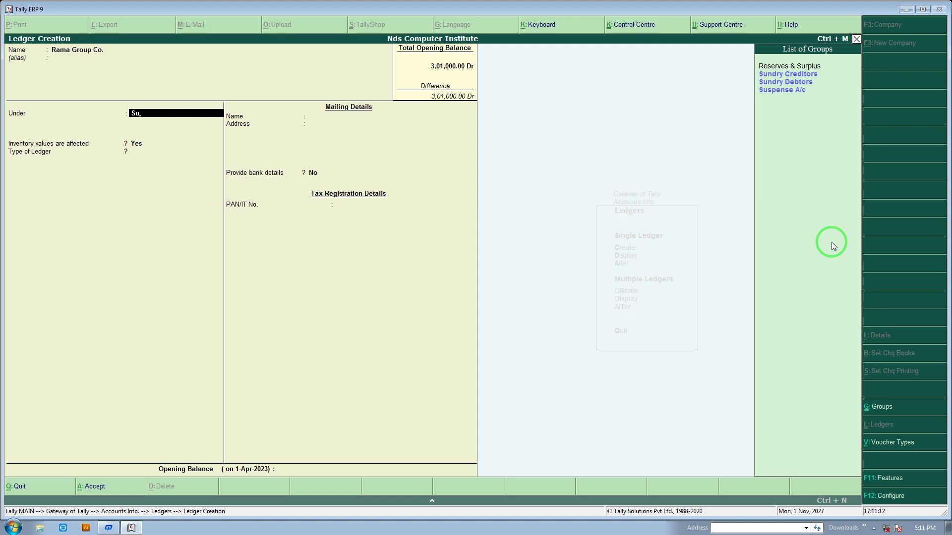
key("Down")
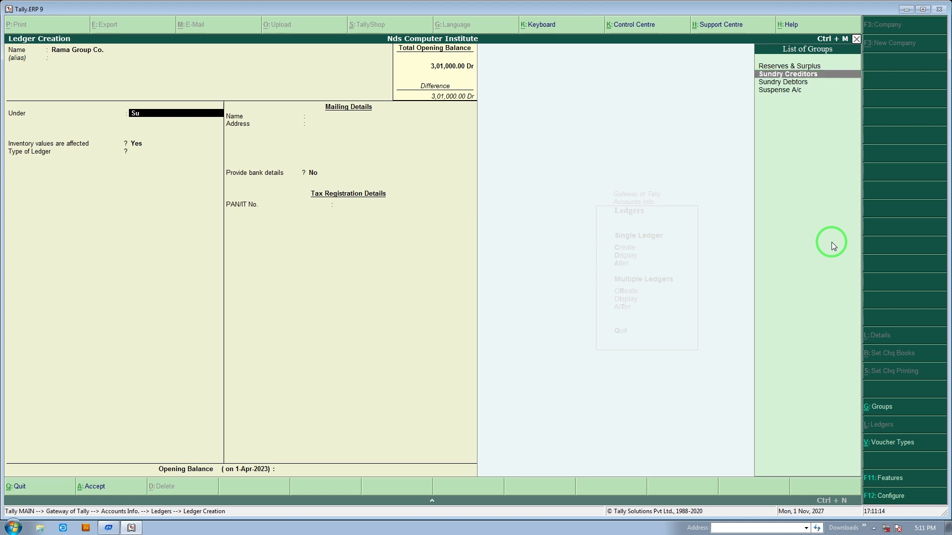
key("Return")
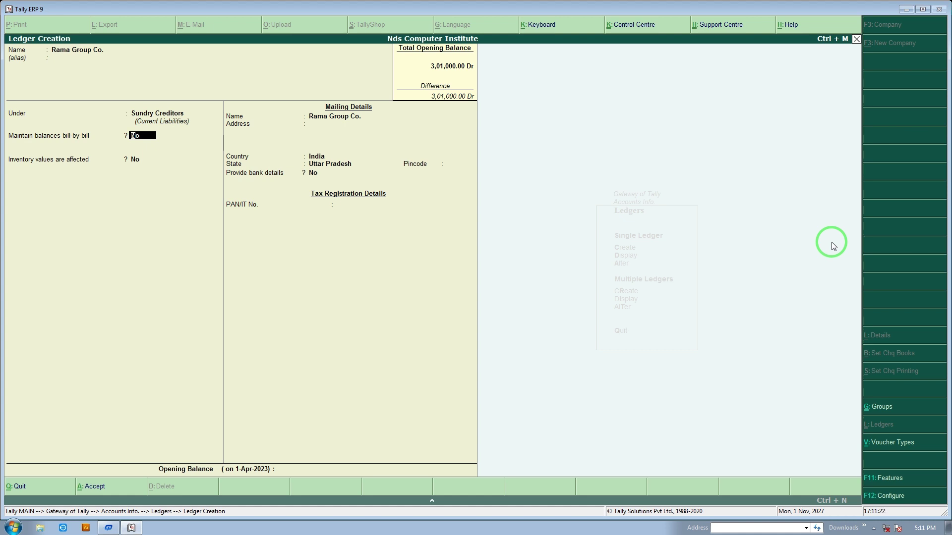
Keep the mailing name and enter the address lines Sec-6 and Noida
key("Return")
key("Return")
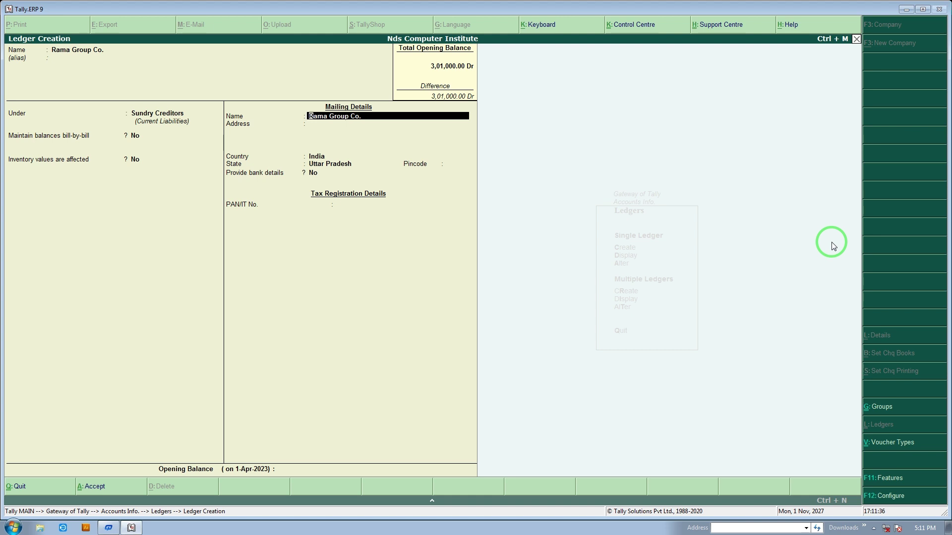
key("Return")
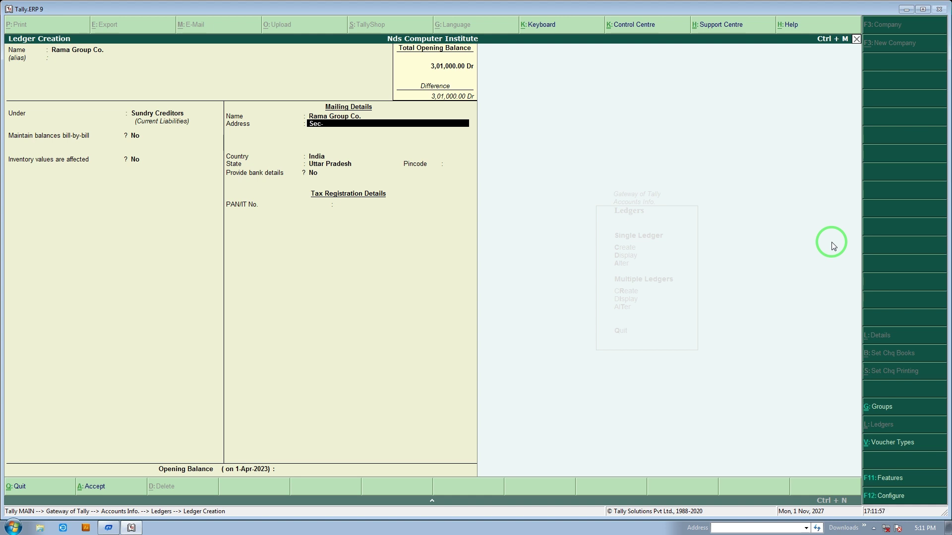
key("Return")
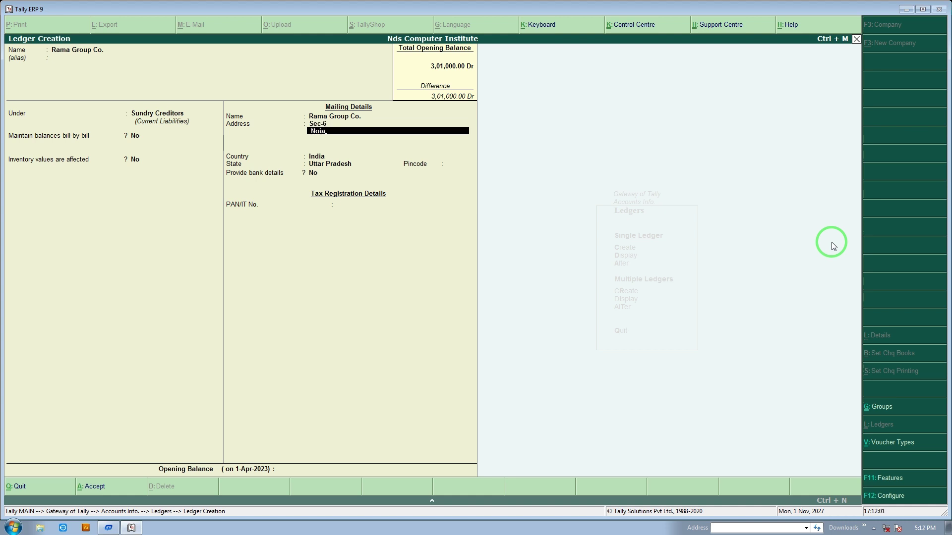
type("Noida")
key("Return")
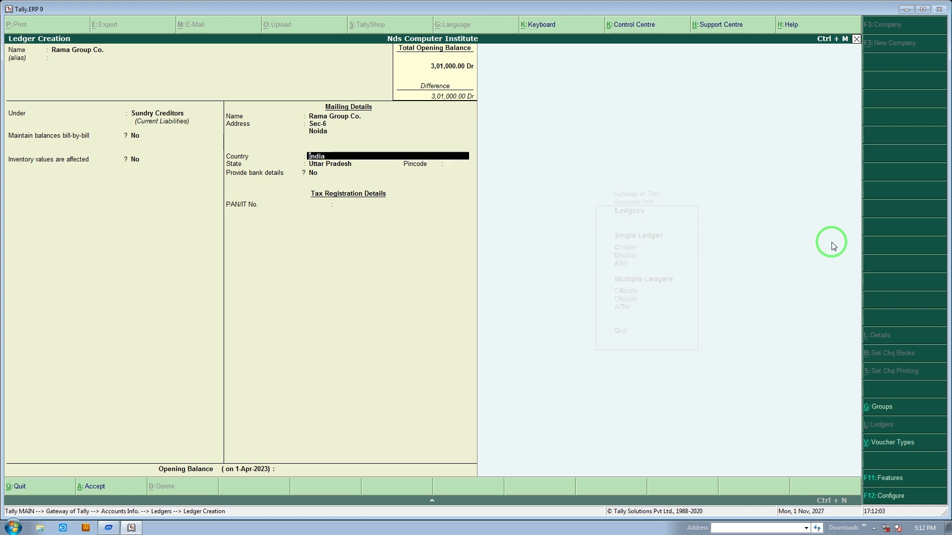
Accept India and Uttar Pradesh, set pincode 201301, and turn on bank details
key("Return")
key("Return")
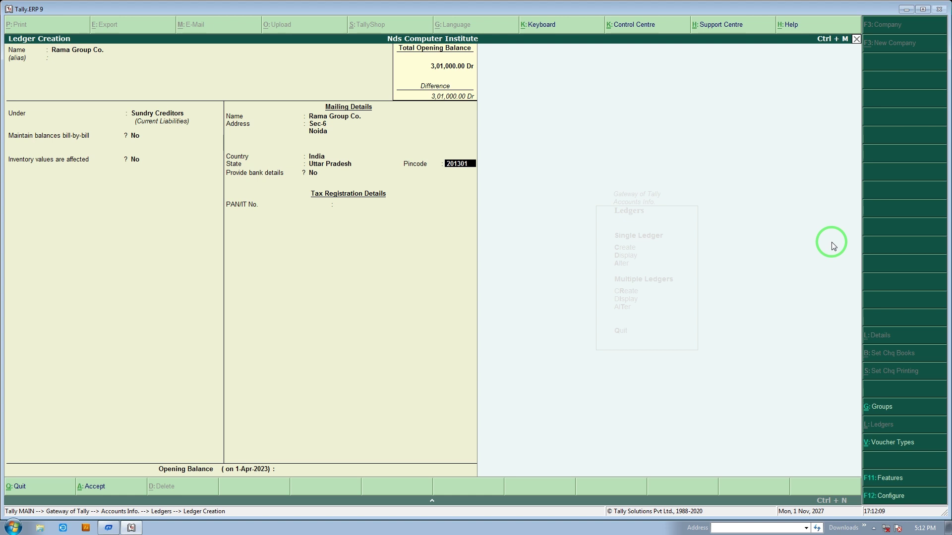
key("Return")
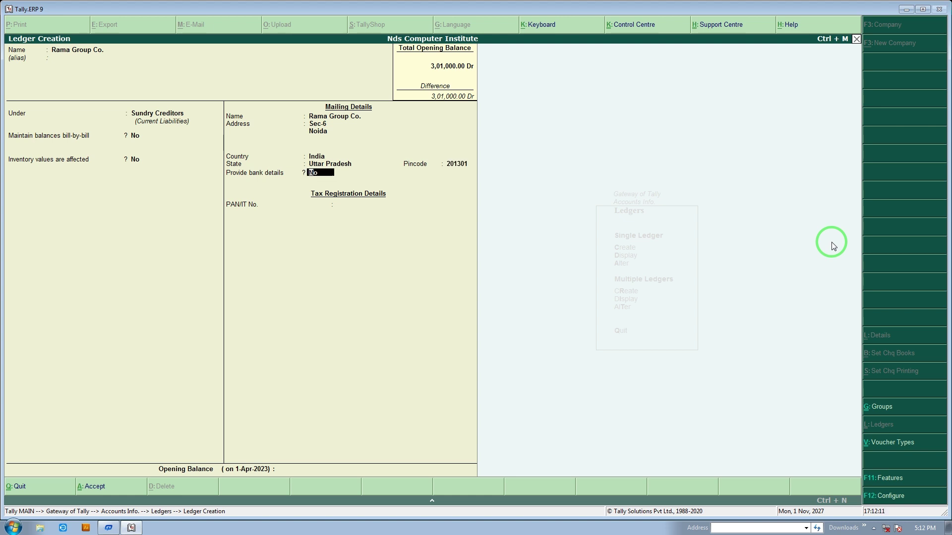
type("y")
key("Return")
Choose Cheque as the transaction type, keep A/c Payee crossing, and return to the ledger
key("Down")
key("Down")
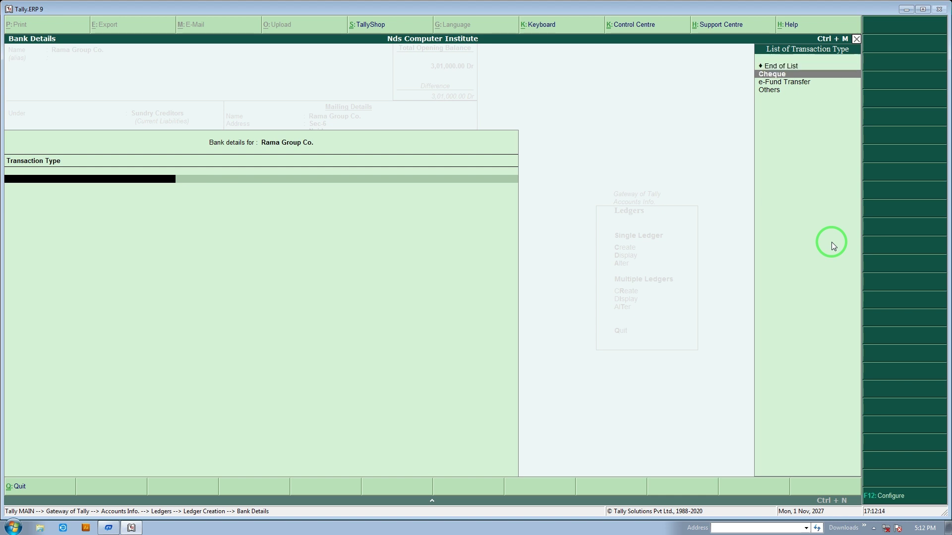
key("Up")
key("Down")
key("Up")
key("Return")
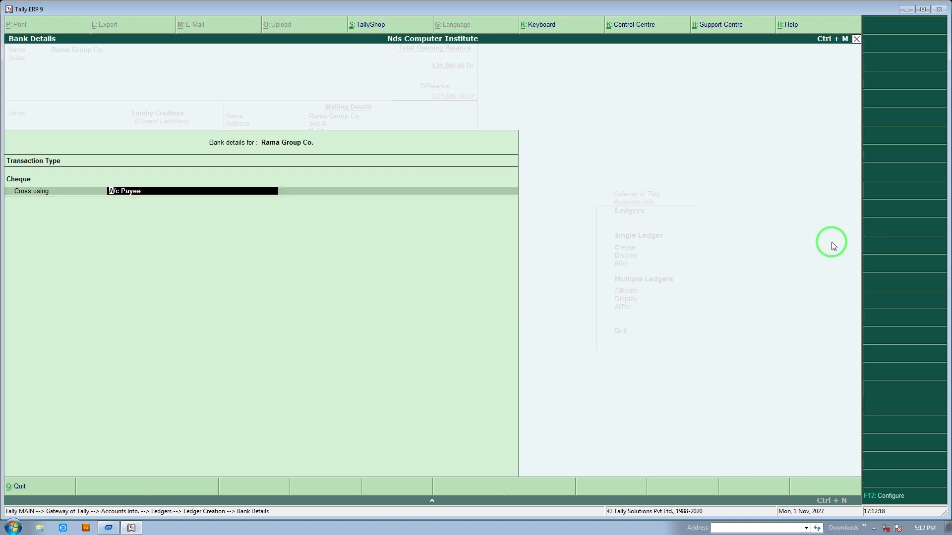
key("Return")
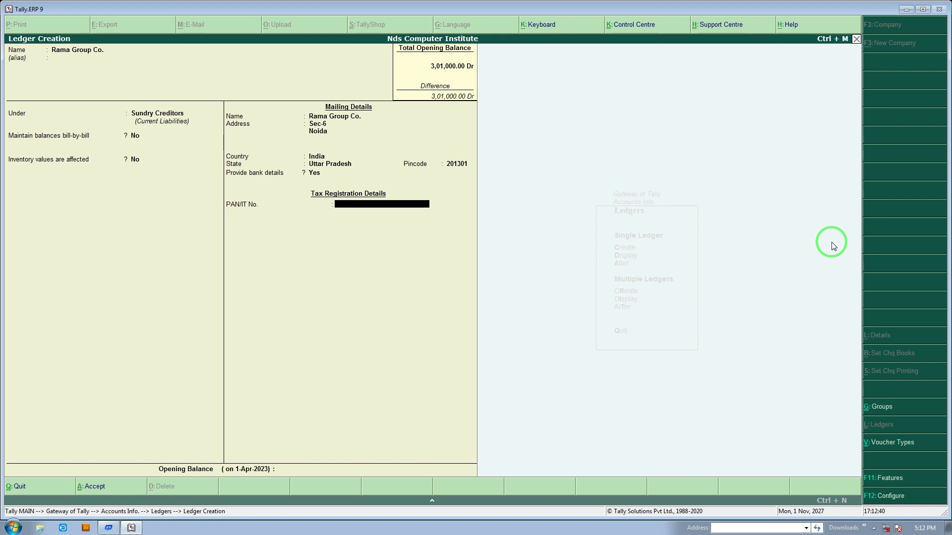
Leave the F11 accounting features unchanged and bring up F12 Ledger Configuration
key("F11")
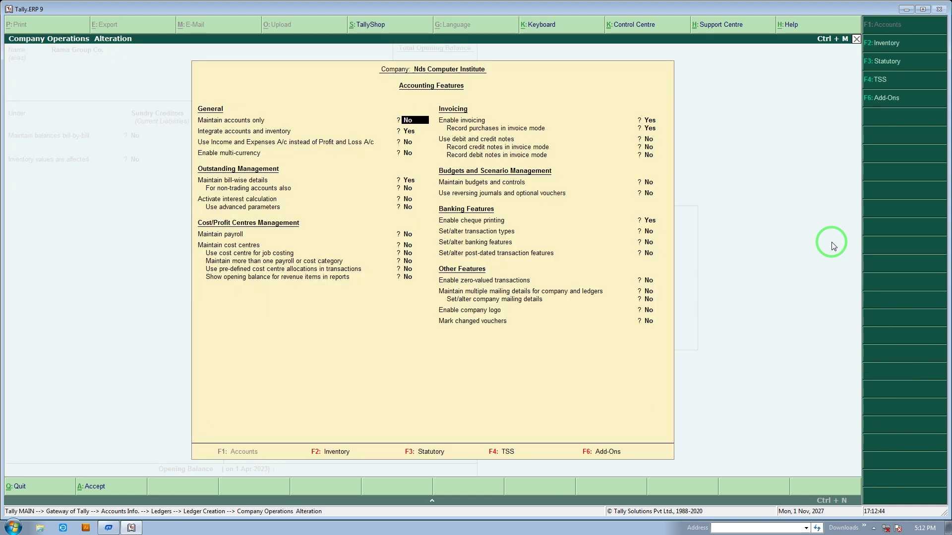
key("BackSpace")
key("Escape")
key("y")
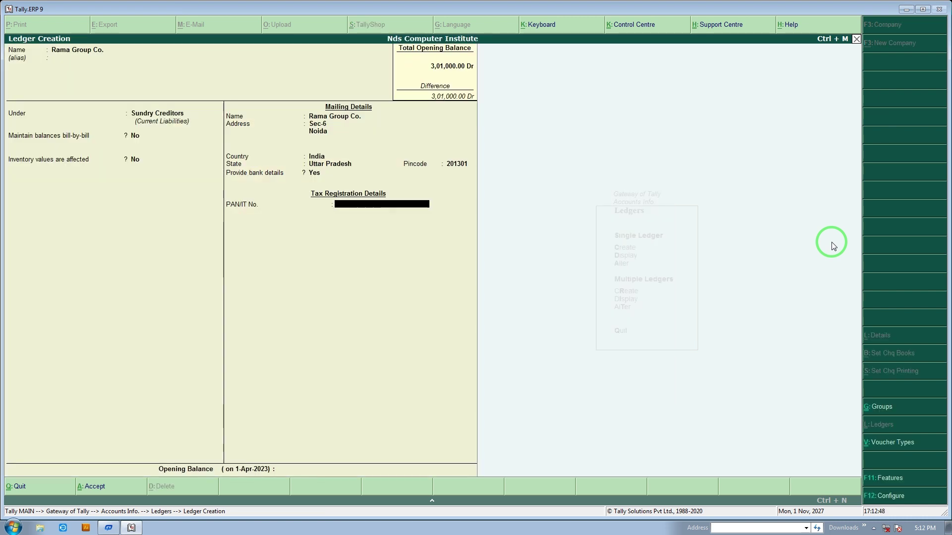
key("F12")
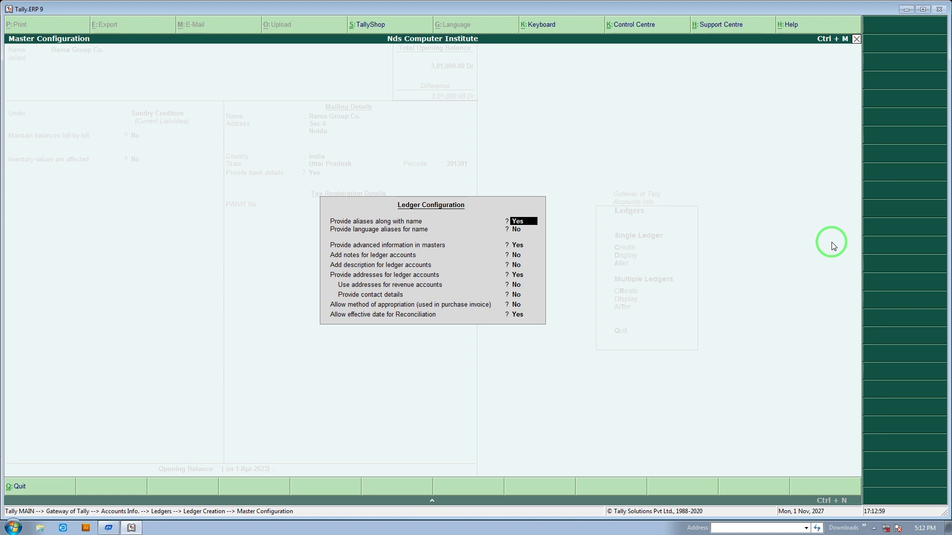
Set language aliases, ledger descriptions and contact details to Yes in Ledger Configuration
key("Return")
type("y")
key("Return")
key("Return")
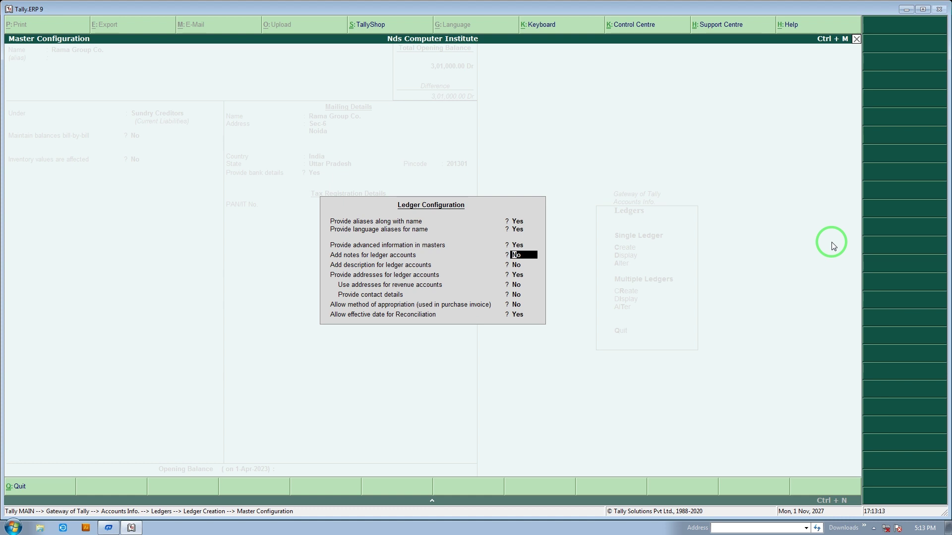
key("Return")
type("y")
key("Return")
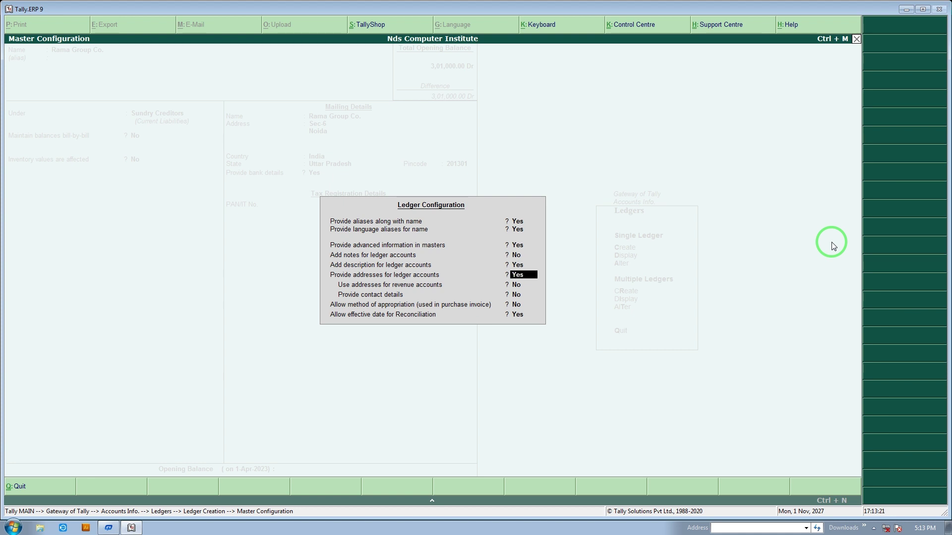
key("Return")
key("Return")
type("y")
key("Return")
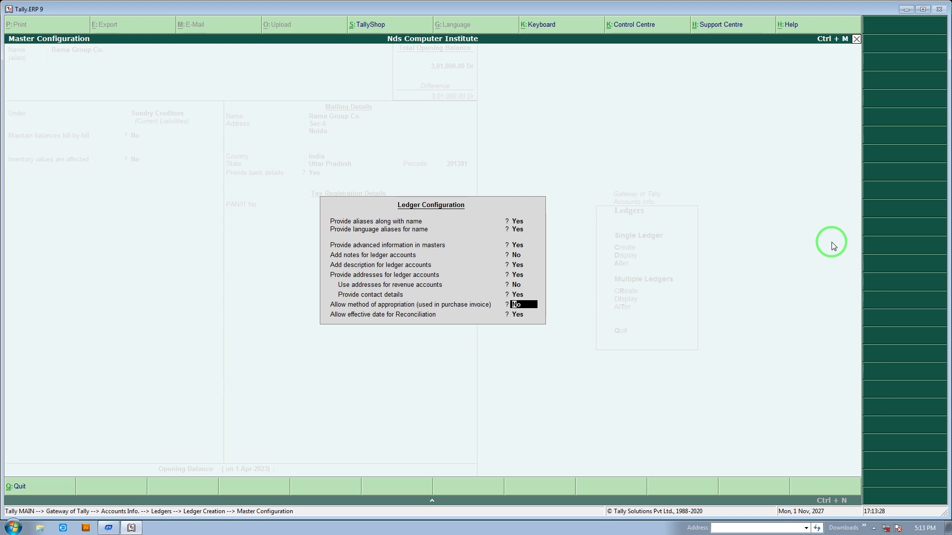
key("Return")
key("Return")
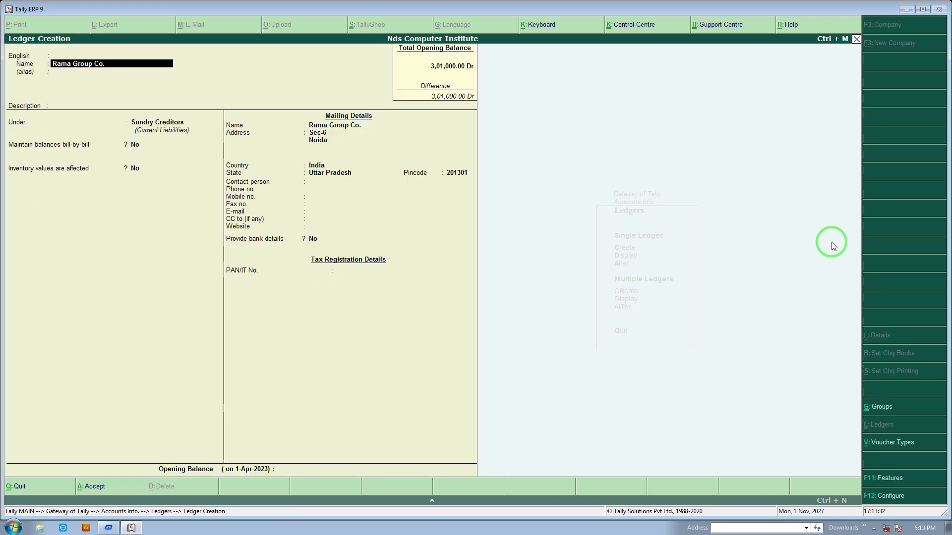
Set the ledger's language to Hindi and leave the alias empty
key("BackSpace")
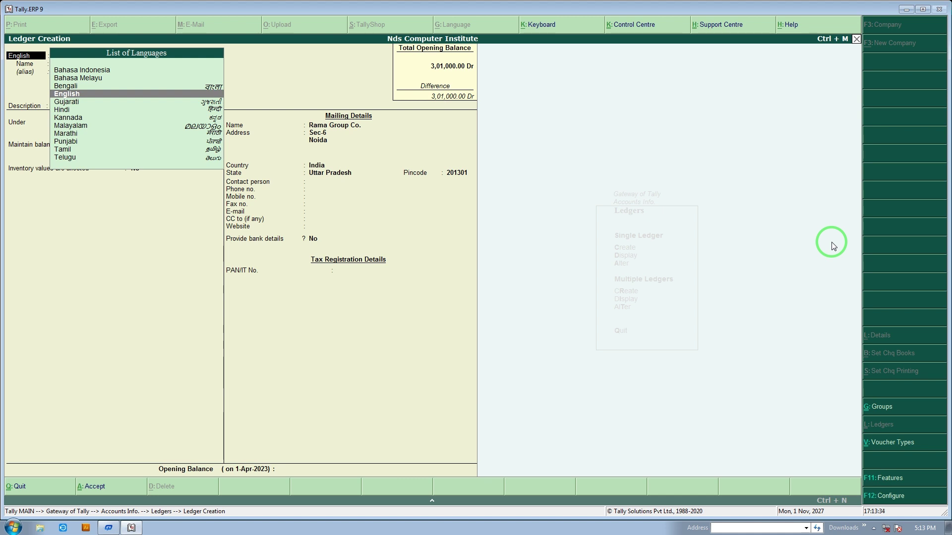
key("Up")
key("Down")
key("Down")
key("Down")
key("Down")
key("Down")
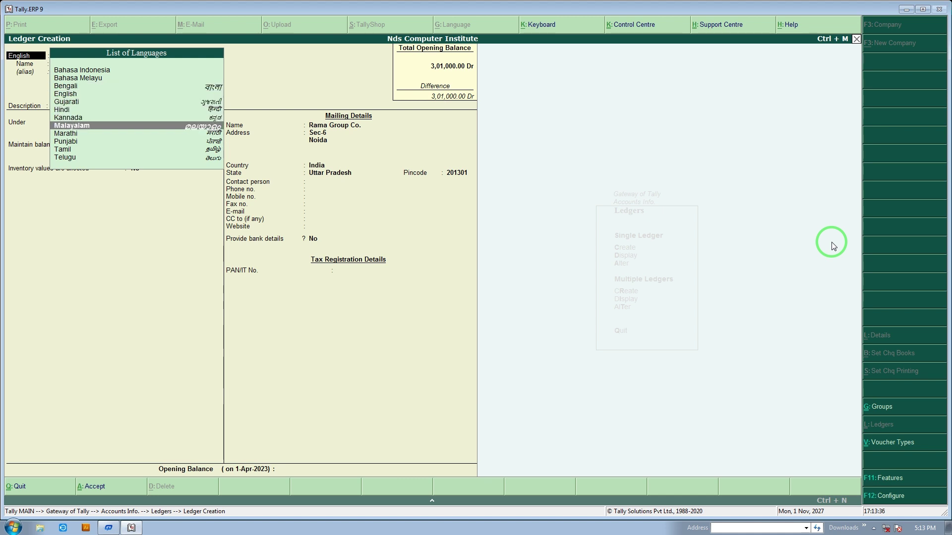
key("Up")
key("Up")
key("Return")
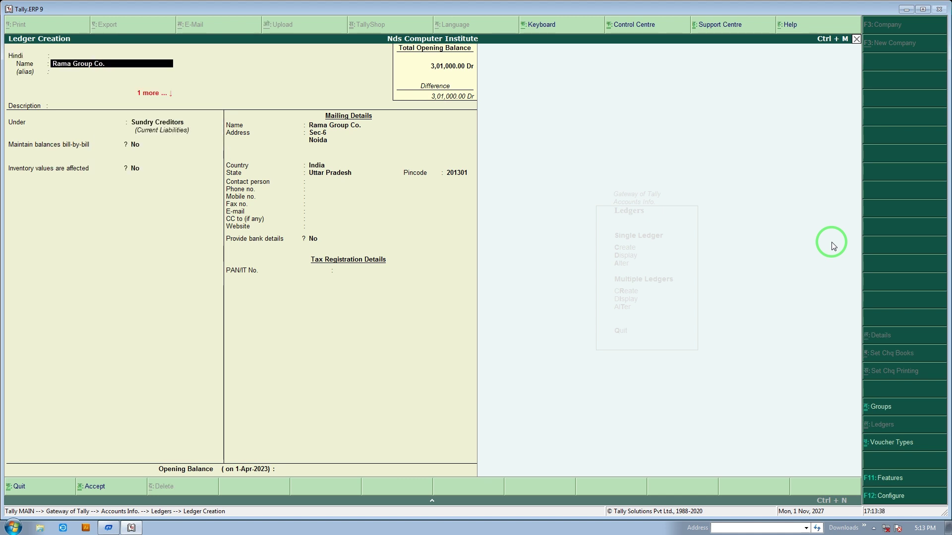
key("Return")
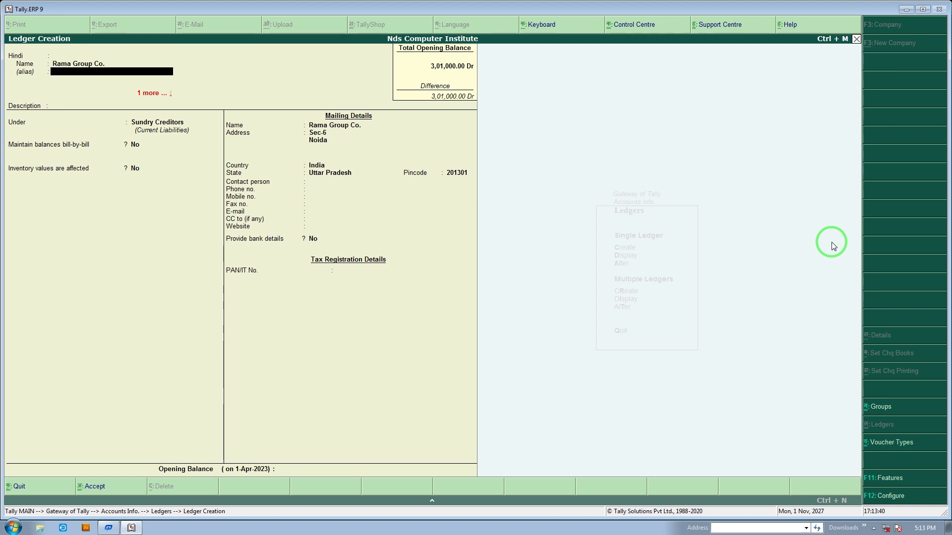
key("Return")
key("Return")
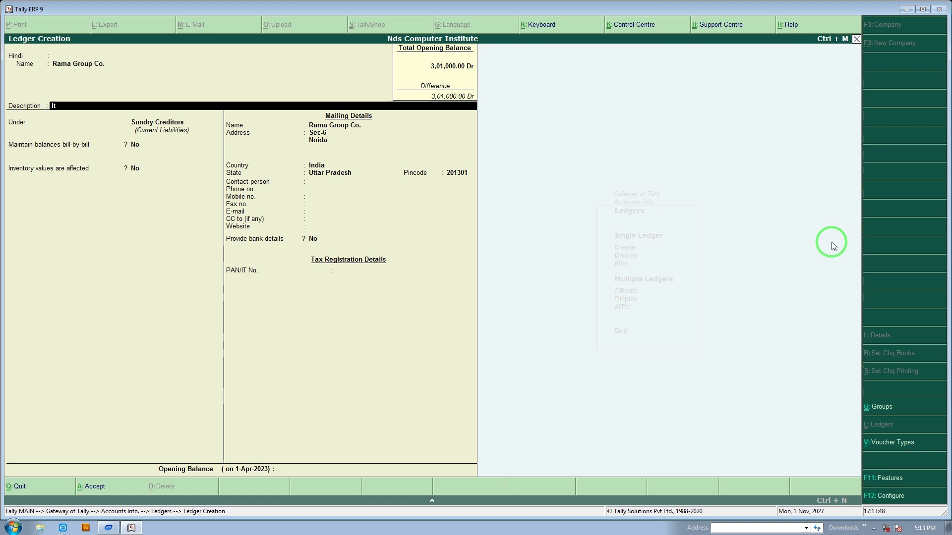
Enter the description "Its my very important party"
type("Its")
type(" my")
type("  veer")
type("mp")
type("ortant")
type("  party")
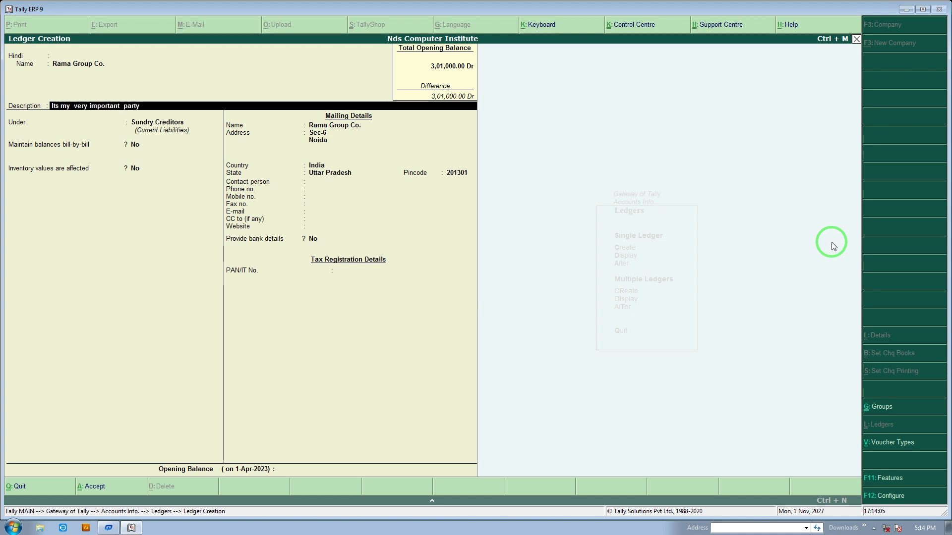
key("Return")
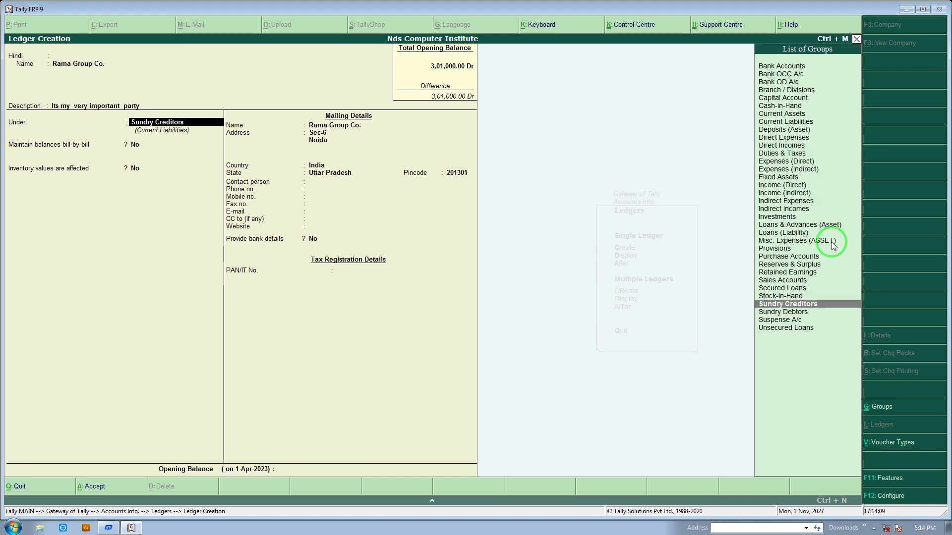
Keep Sundry Creditors, the address and pincode 201301, then enter the phone number
key("Return")
key("Return")
key("Return")
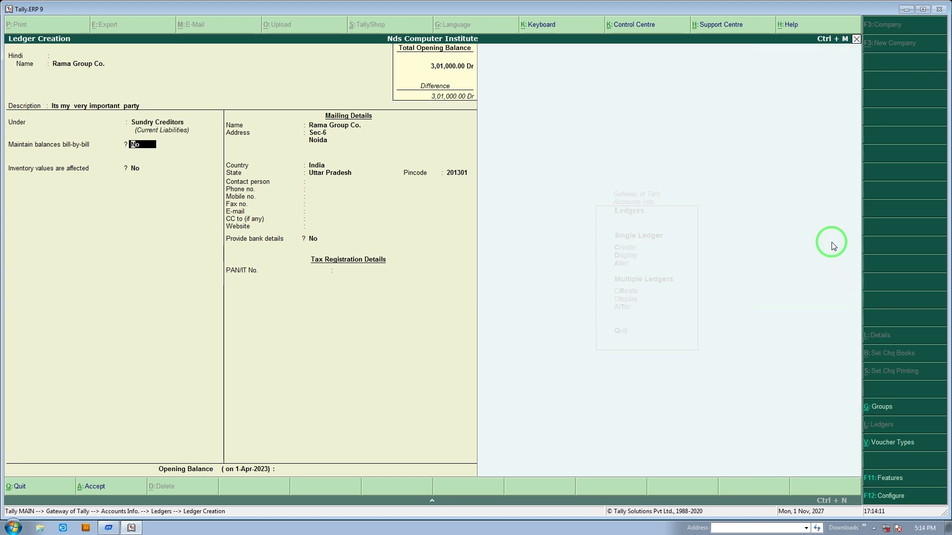
key("Return")
key("Return")
key("Return")
key("Return")
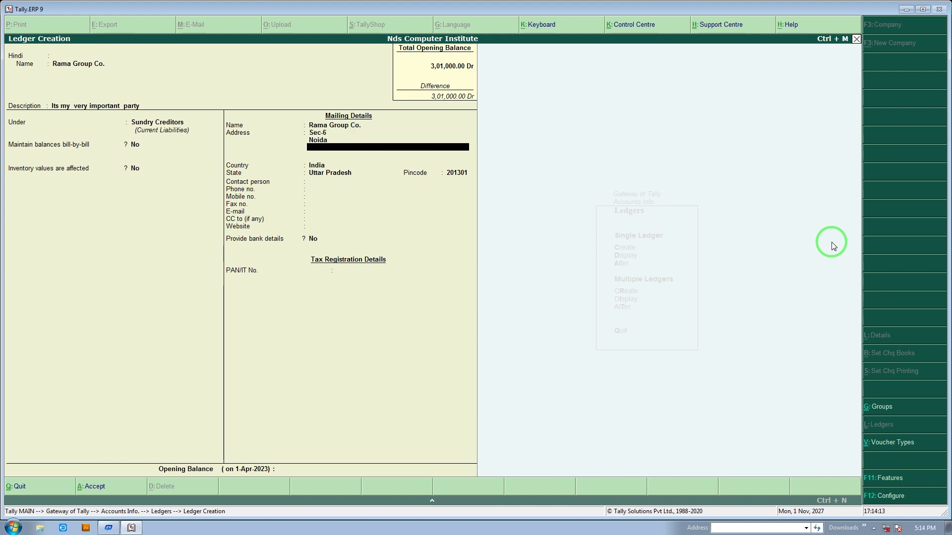
key("Return")
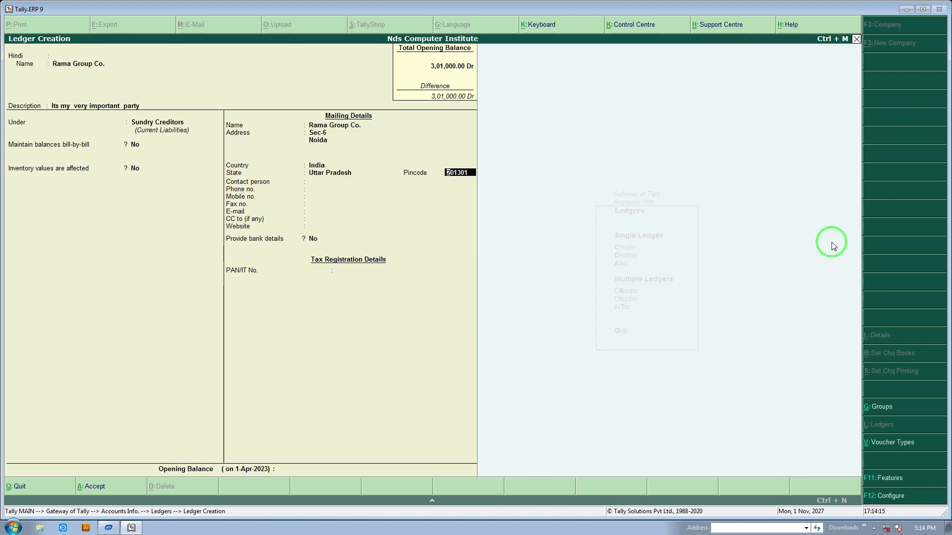
key("Return")
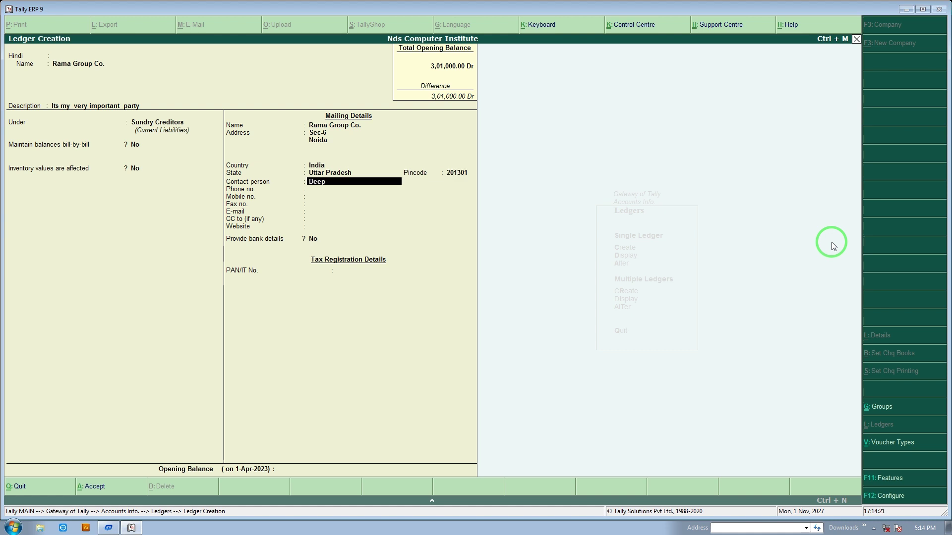
key("Return")
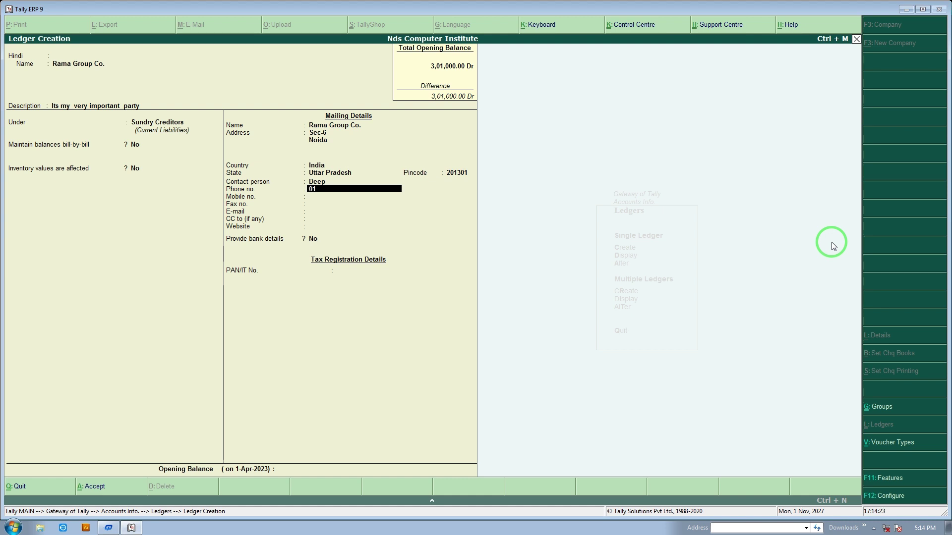
key("Return")
key("Return")
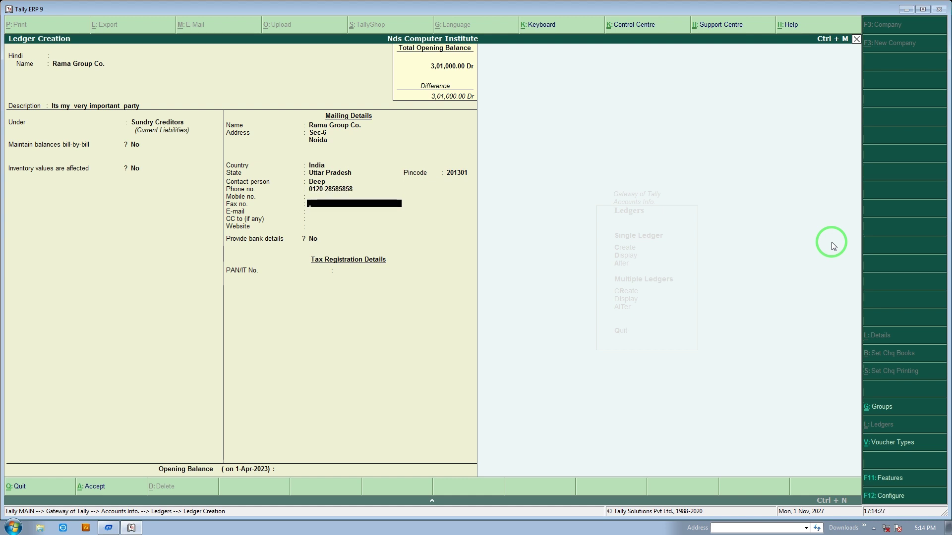
Fill in the mobile number and the fax number, correcting mistyped digits
key("Up")
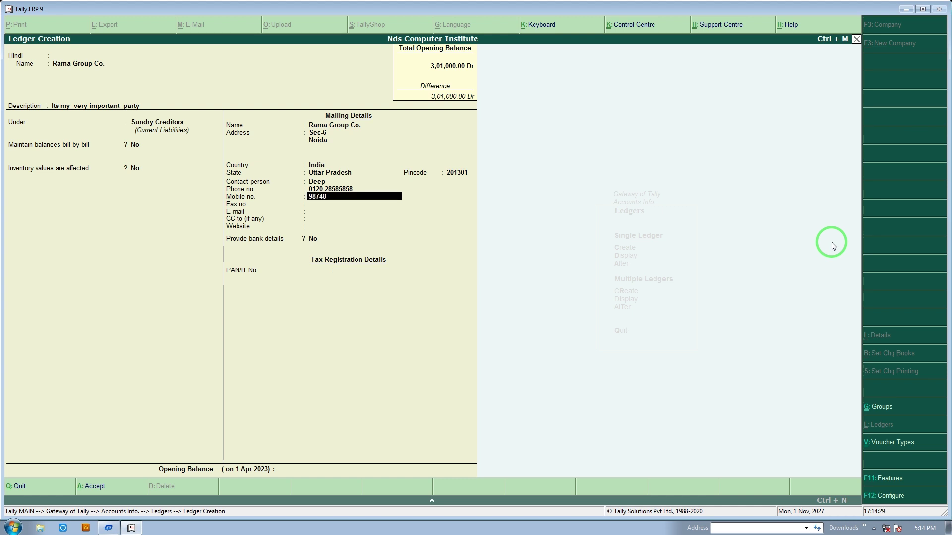
key("Return")
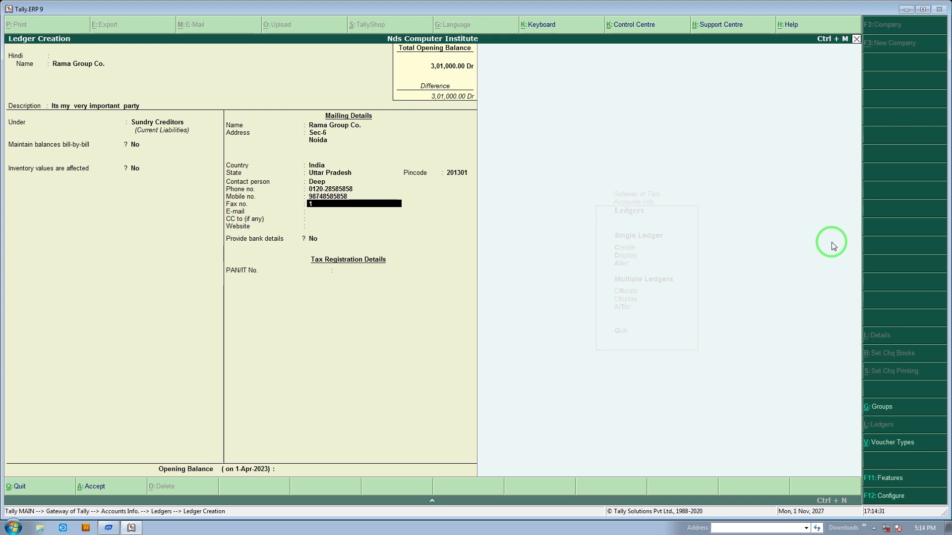
type("1\\0")
key("BackSpace")
key("BackSpace")
key("BackSpace")
key("Return")
key("Return")
key("Return")
key("Return")
key("Return")
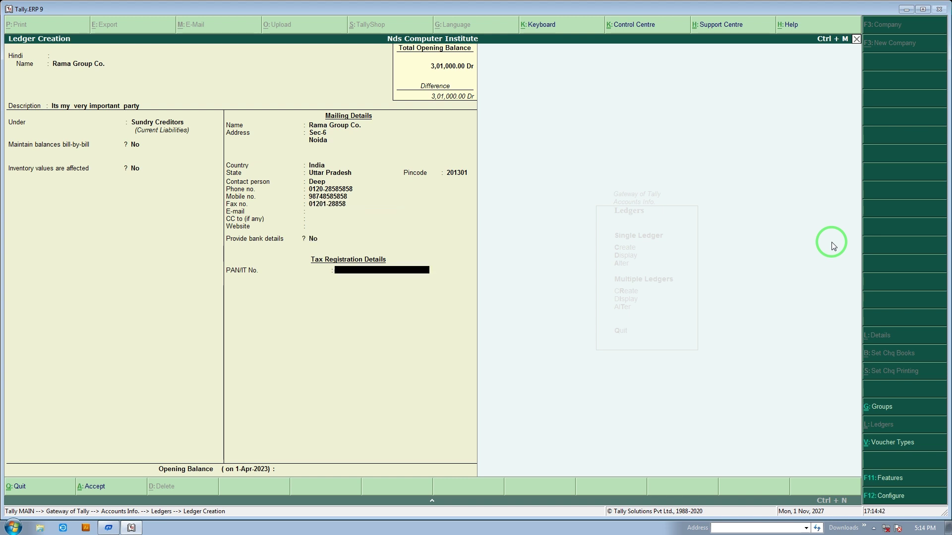
Skip PAN and opening balance, save the Rama Group Co. ledger, and exit Ledger Creation
key("Return")
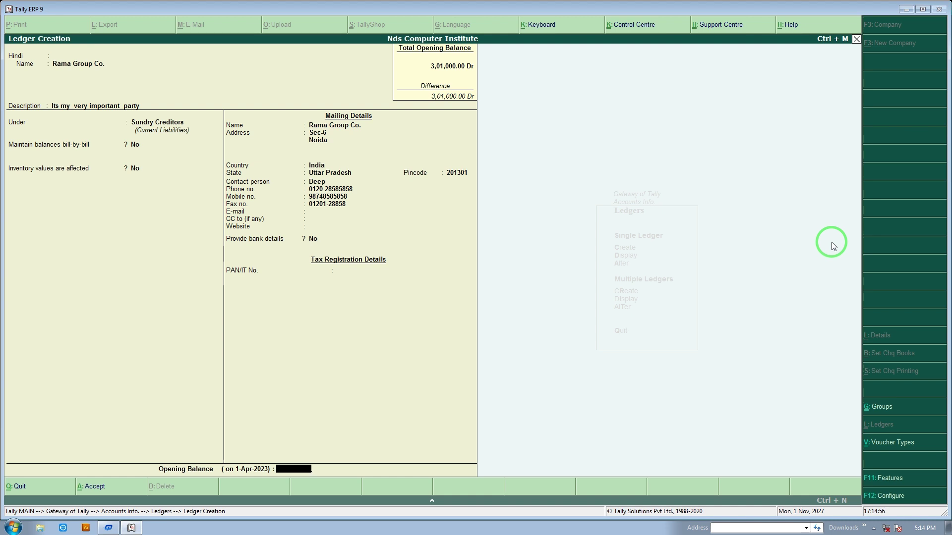
key("Return")
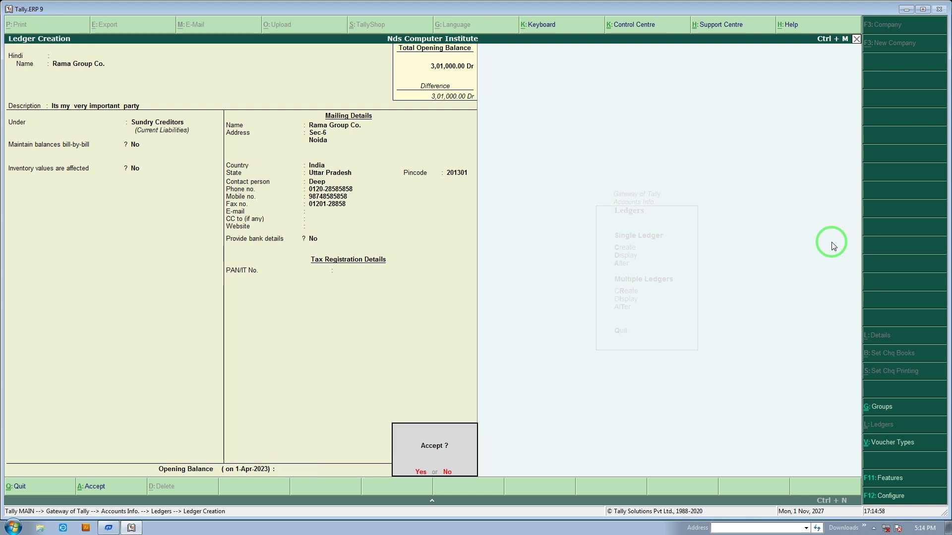
key("y")
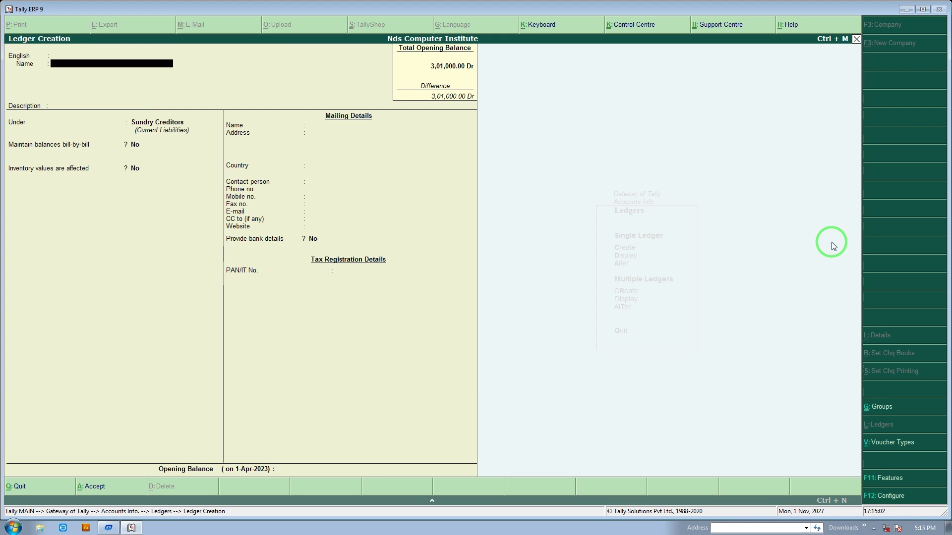
key("Escape")
key("y")
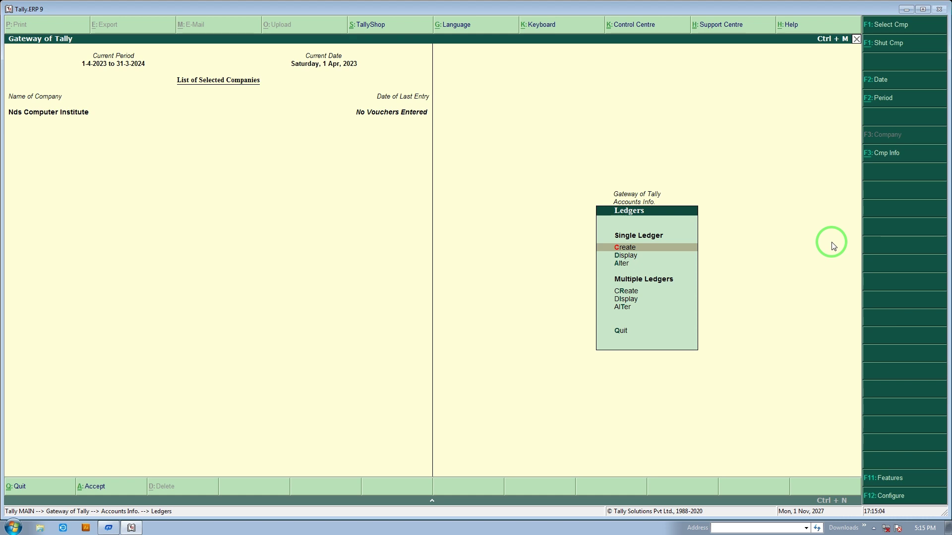
key("Escape")
key("Return")
key("Down")
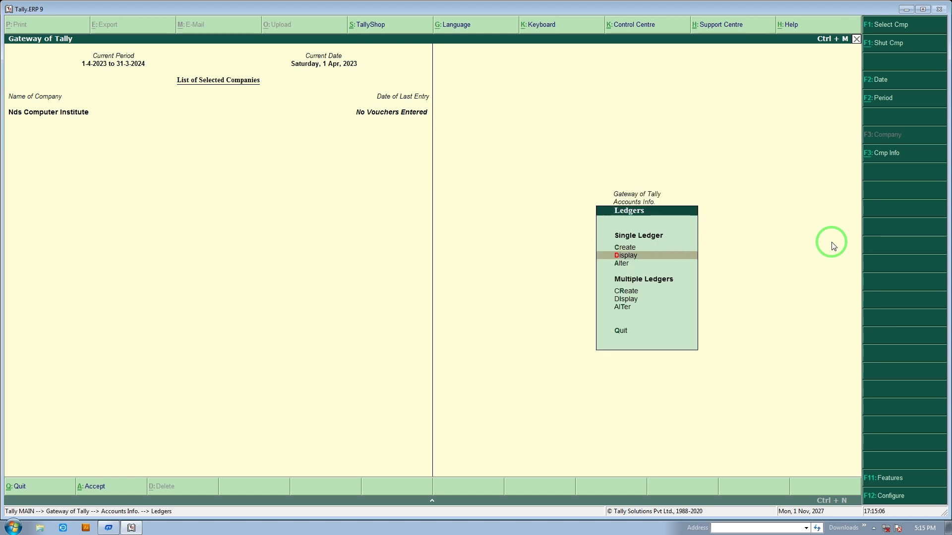
key("Down")
key("Down")
key("Down")
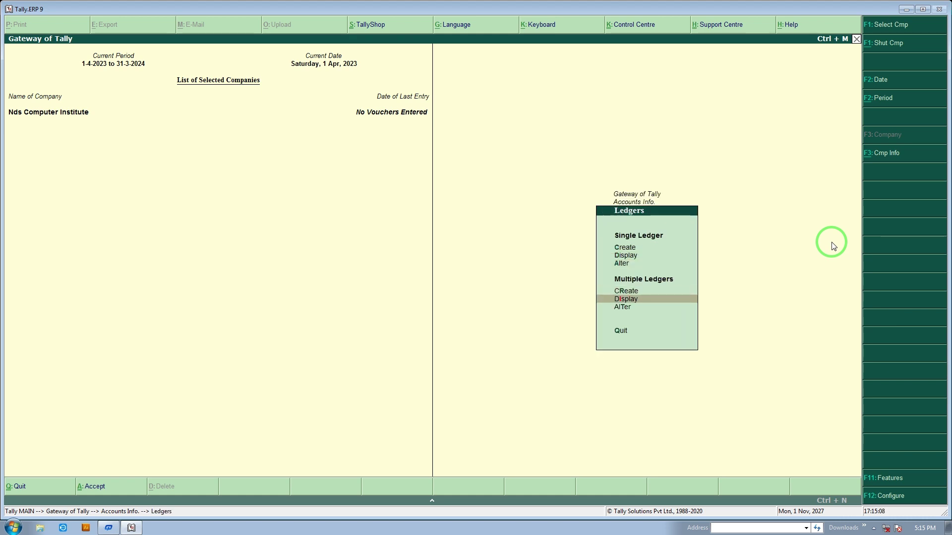
key("Return")
key("Return")
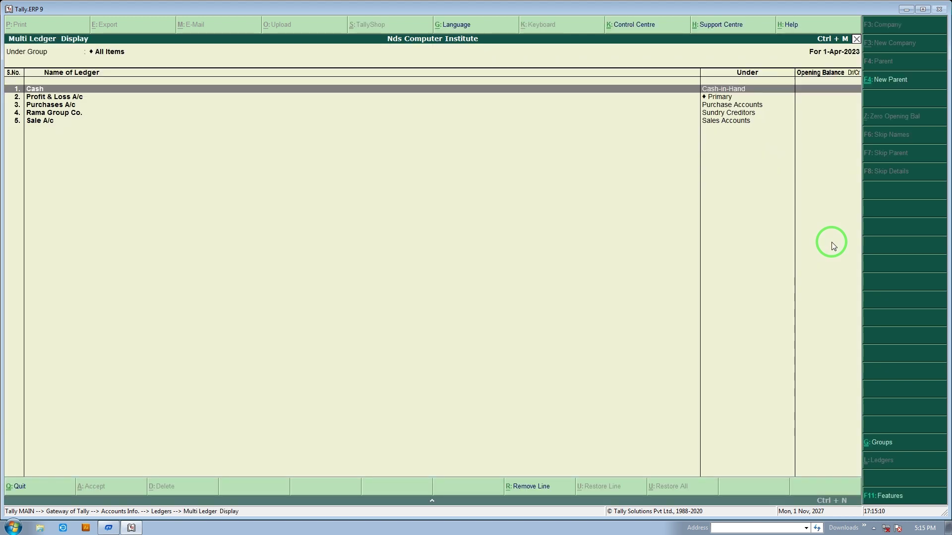
key("Down")
key("Down")
key("Down")
key("Down")
key("Up")
key("Up")
key("Up")
key("Up")
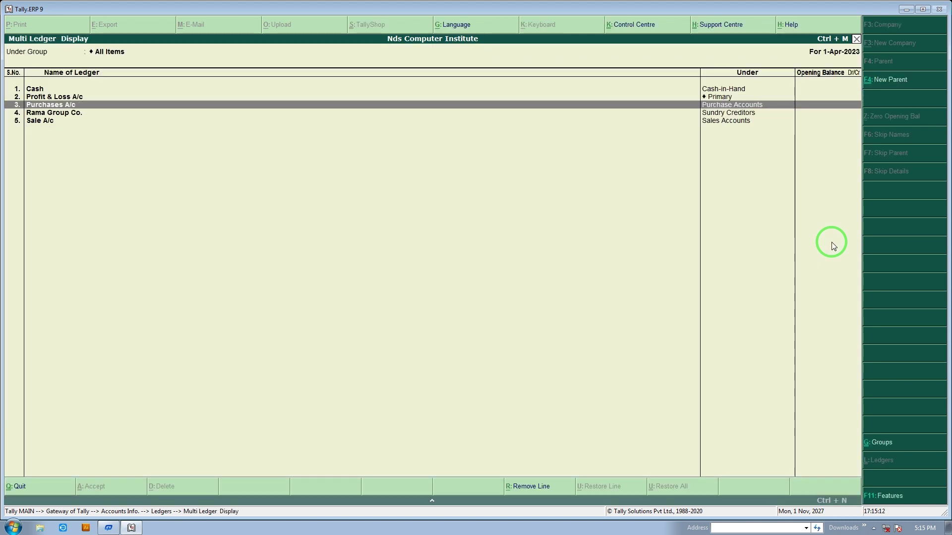
key("Escape")
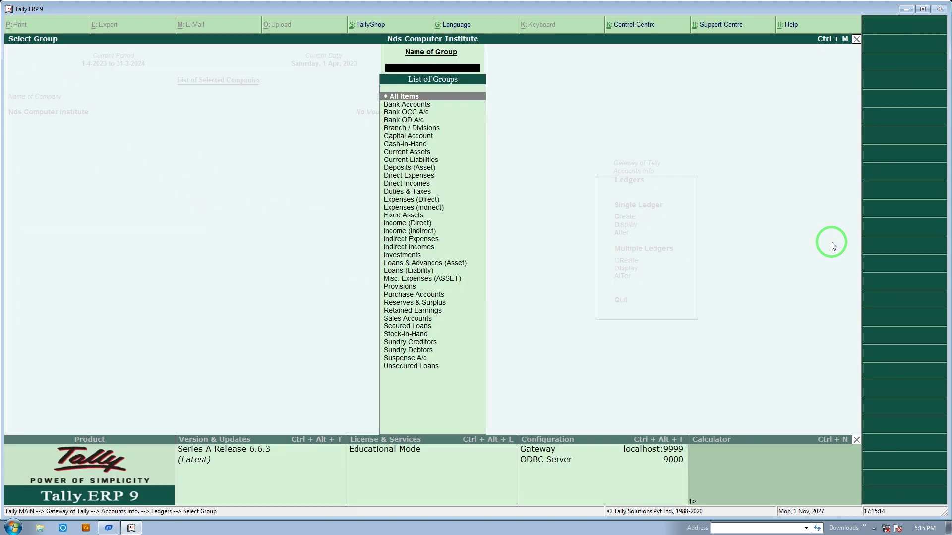
key("Escape")
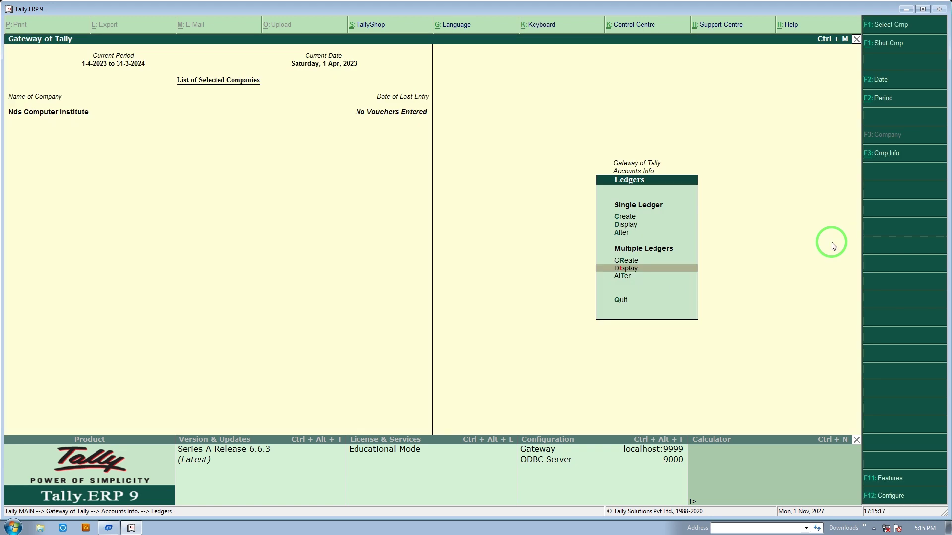